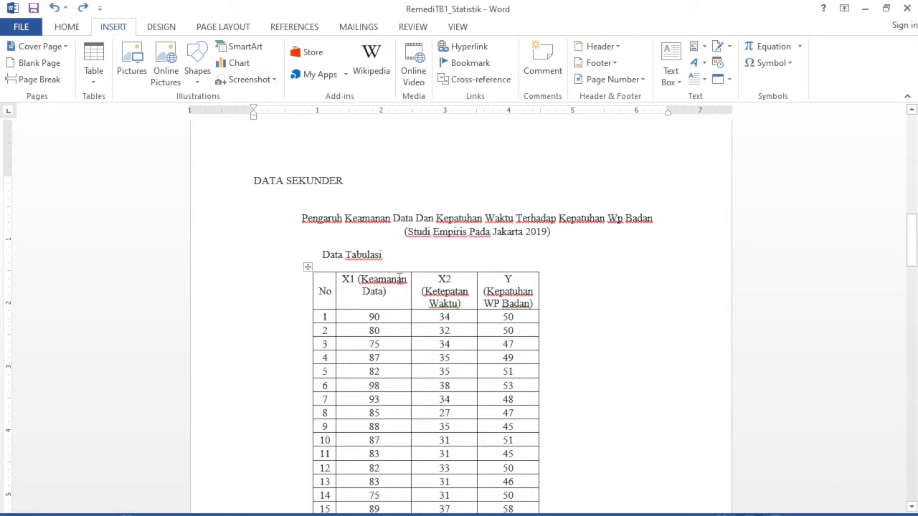
Review the Data Tabulasi table and the explanations of the normality, heteroscedasticity, multicollinearity and autocorrelation tests.
scroll(397, 280, down, 2)
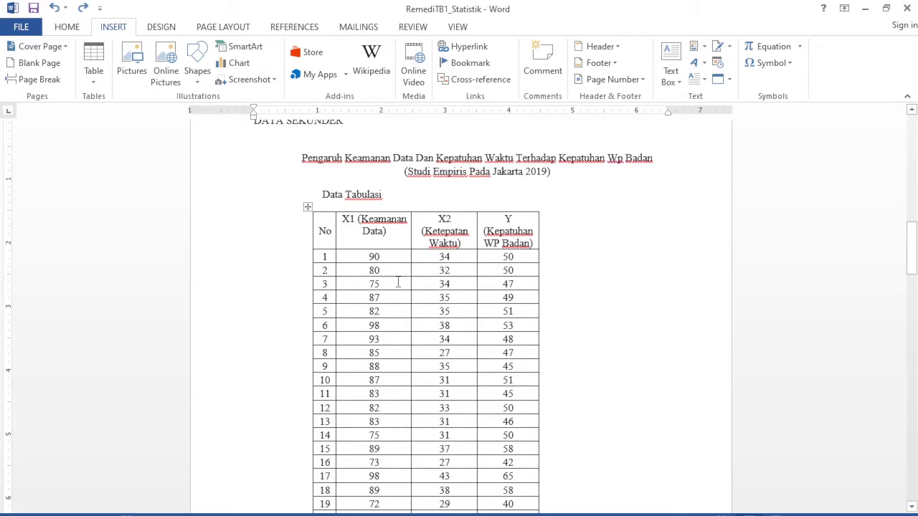
scroll(398, 283, down, 6)
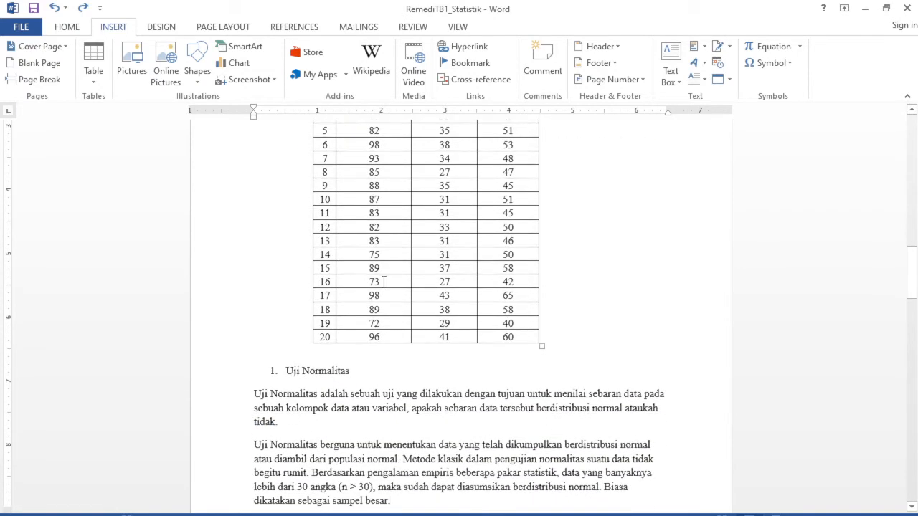
scroll(383, 281, down, 6)
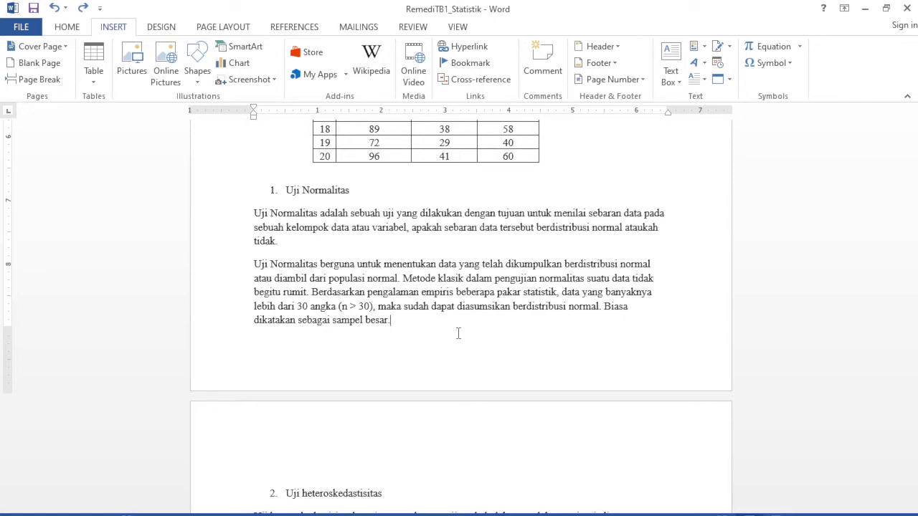
scroll(449, 337, down, 2)
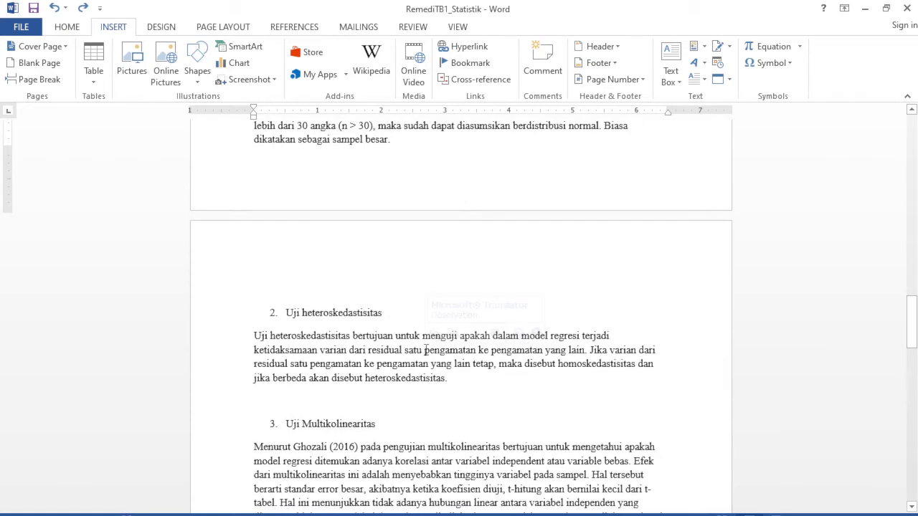
scroll(394, 374, down, 1)
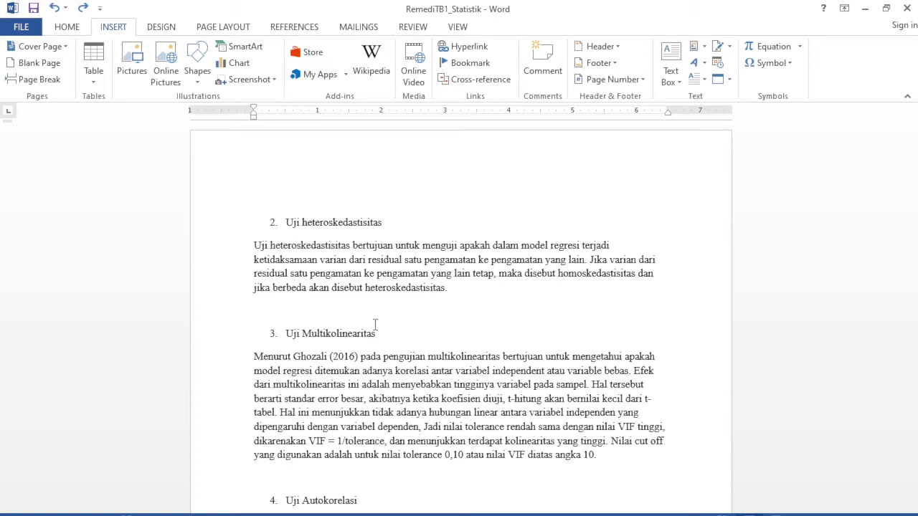
scroll(375, 325, down, 6)
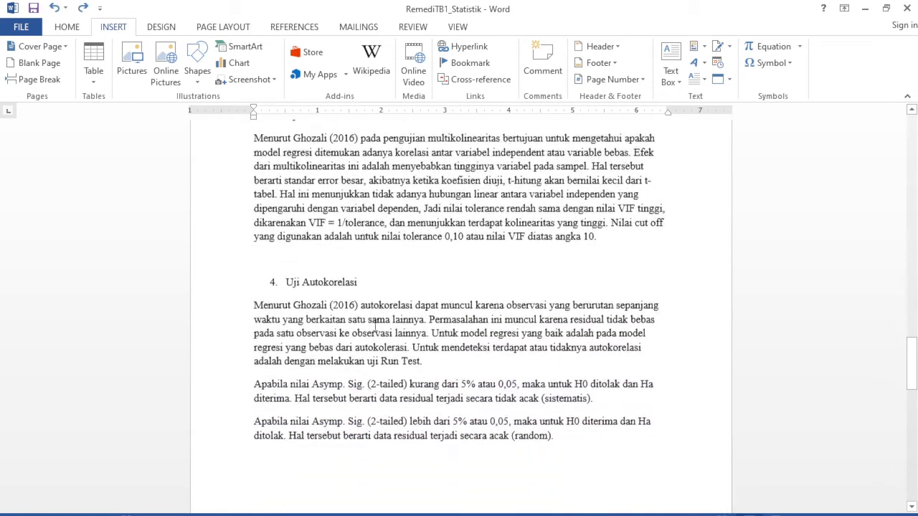
scroll(375, 325, up, 2)
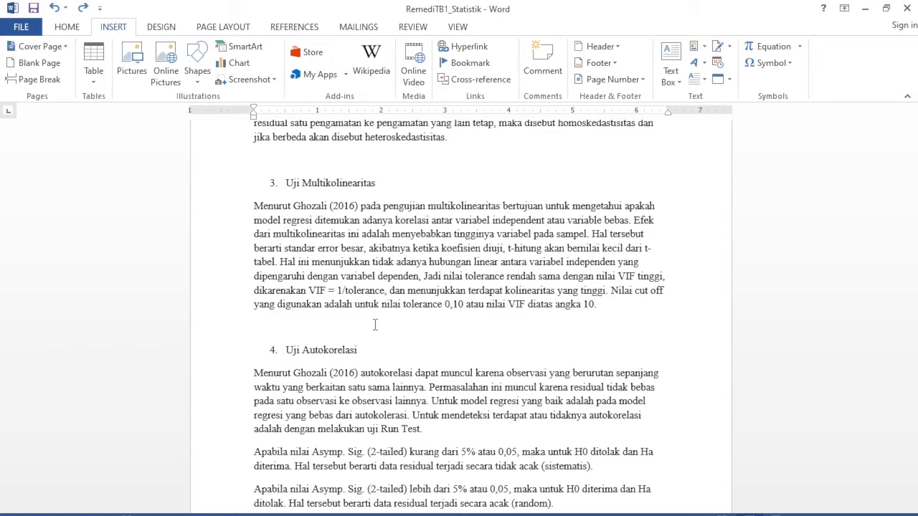
scroll(431, 301, down, 3)
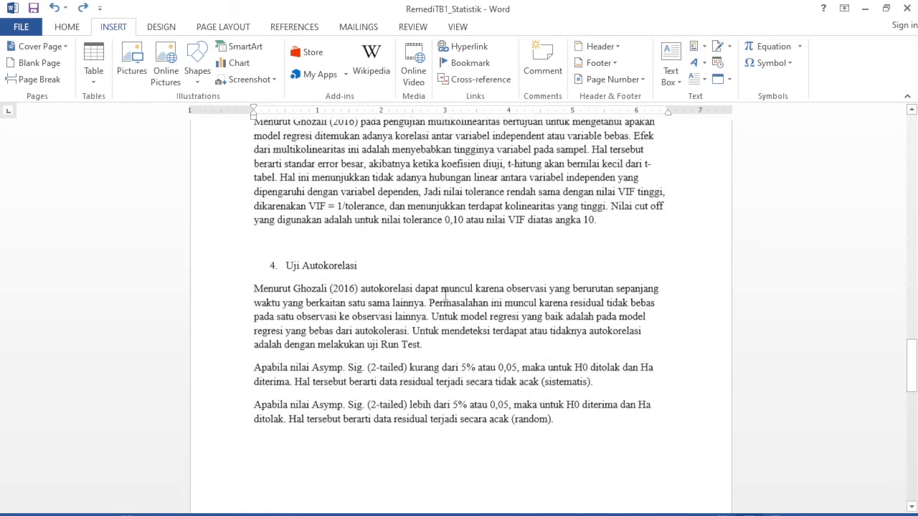
scroll(378, 281, down, 1)
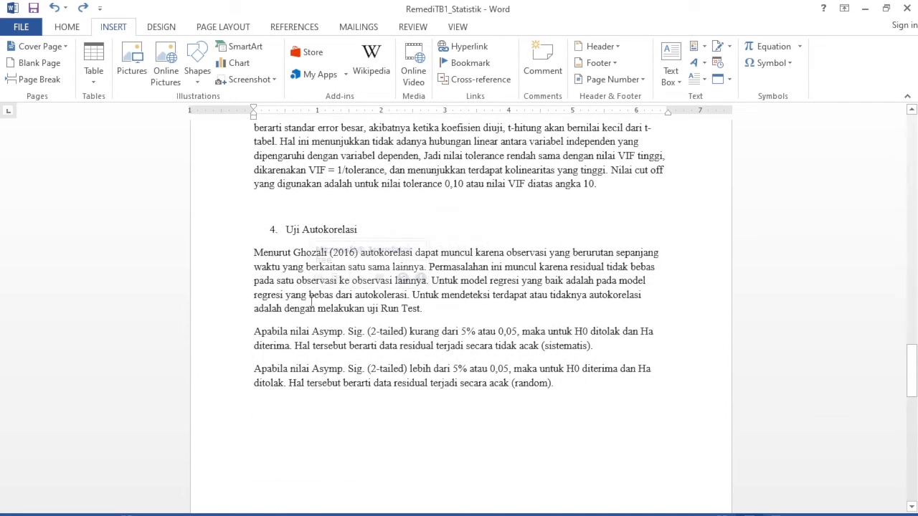
click(256, 385)
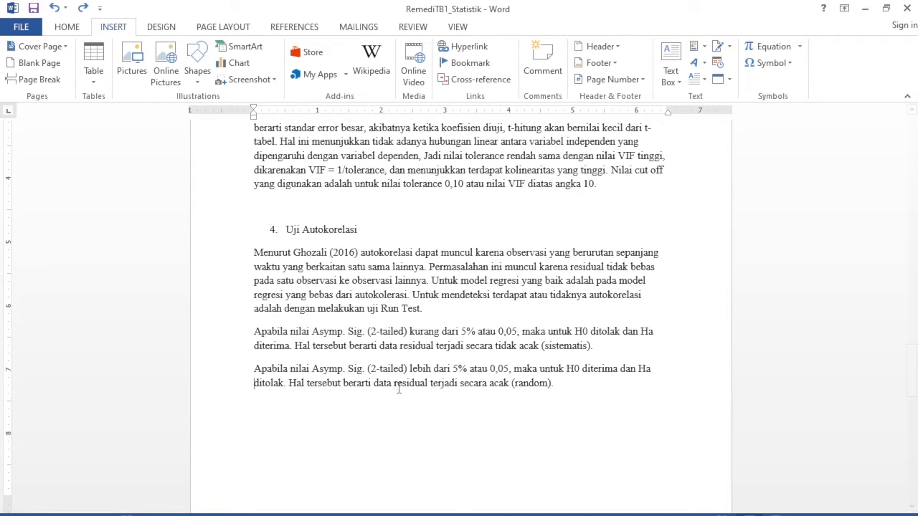
Copy the X1, X2 and Y columns of the Data Tabulasi table, including their headings and all 20 rows.
scroll(399, 388, up, 2)
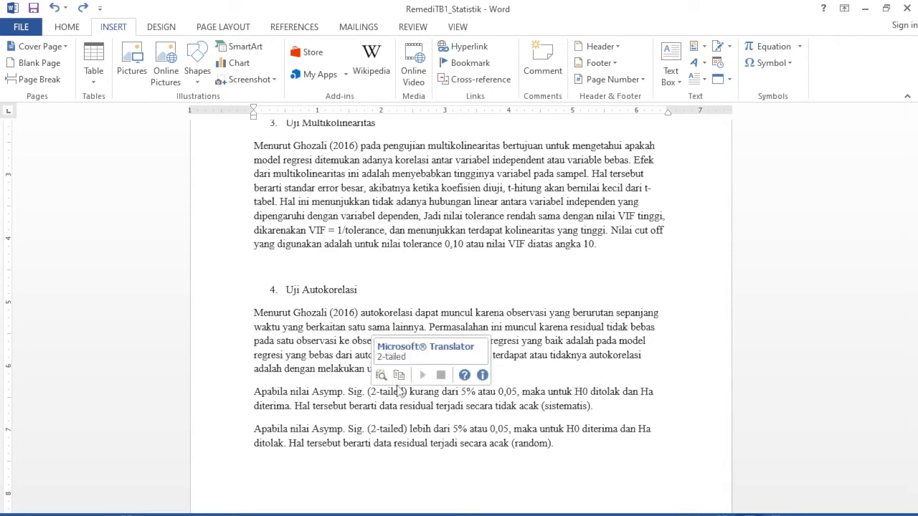
scroll(572, 251, up, 20)
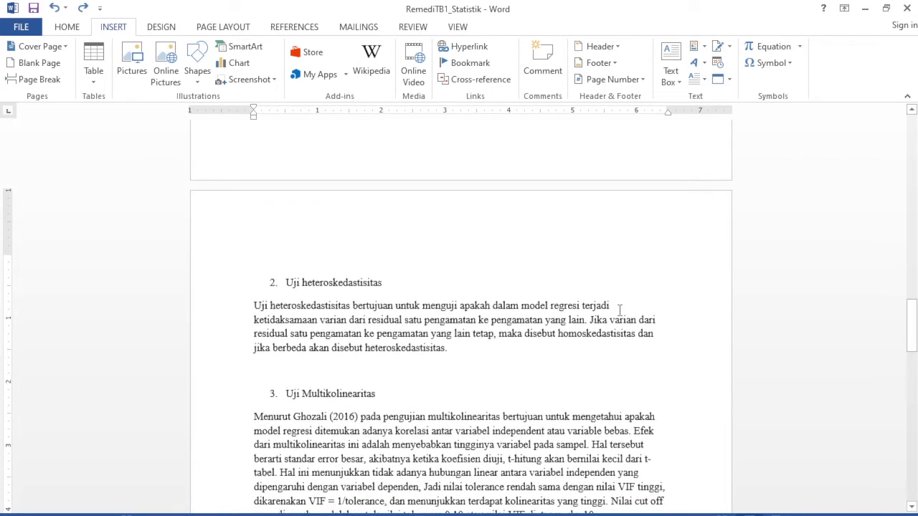
scroll(619, 310, up, 8)
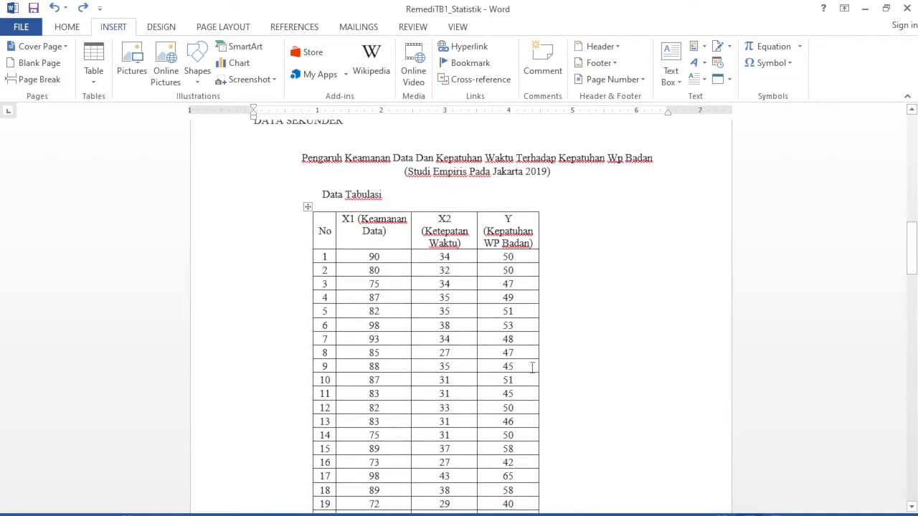
scroll(532, 368, up, 1)
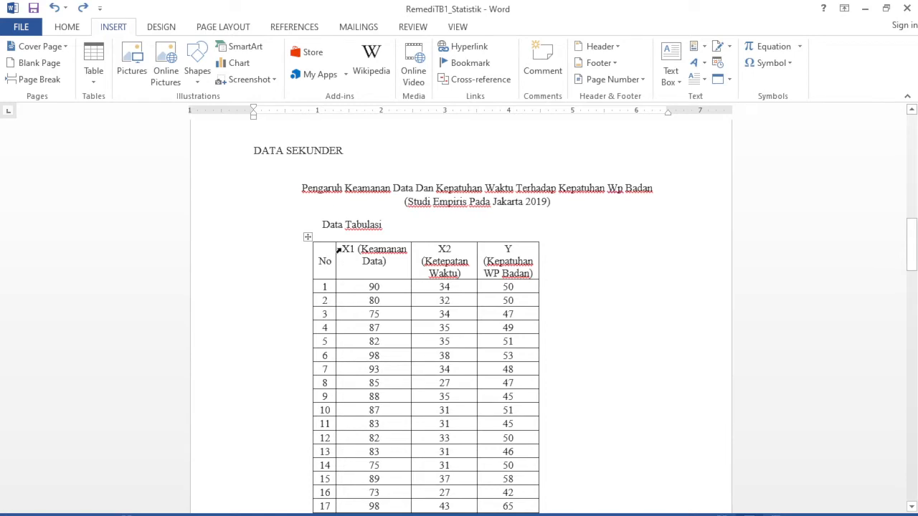
drag(344, 250, 501, 401)
scroll(491, 336, down, 4)
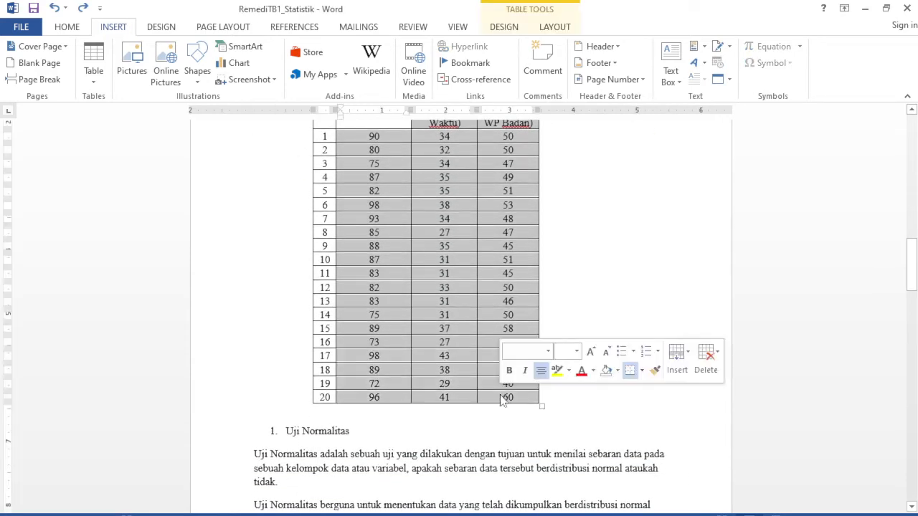
Switch to the SPSS Data Editor and paste the copied table columns starting at the first cell of the empty dataset.
click(864, 8)
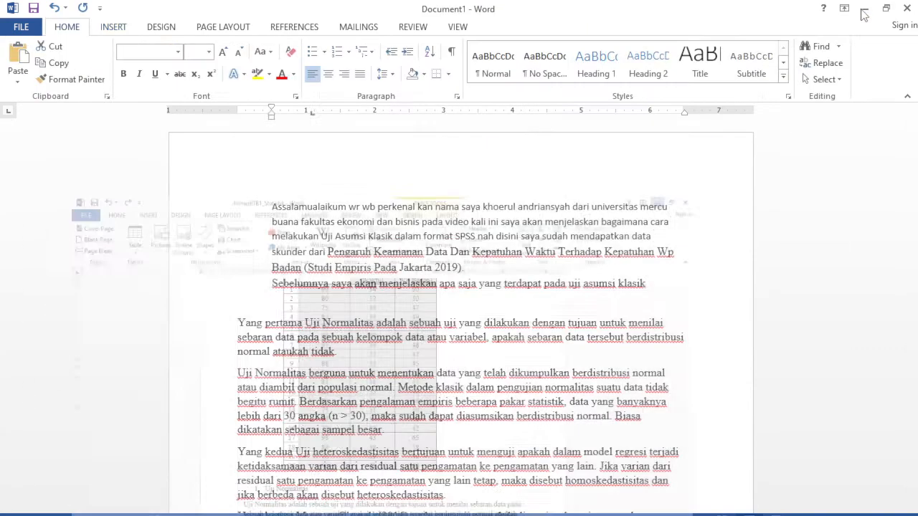
click(219, 515)
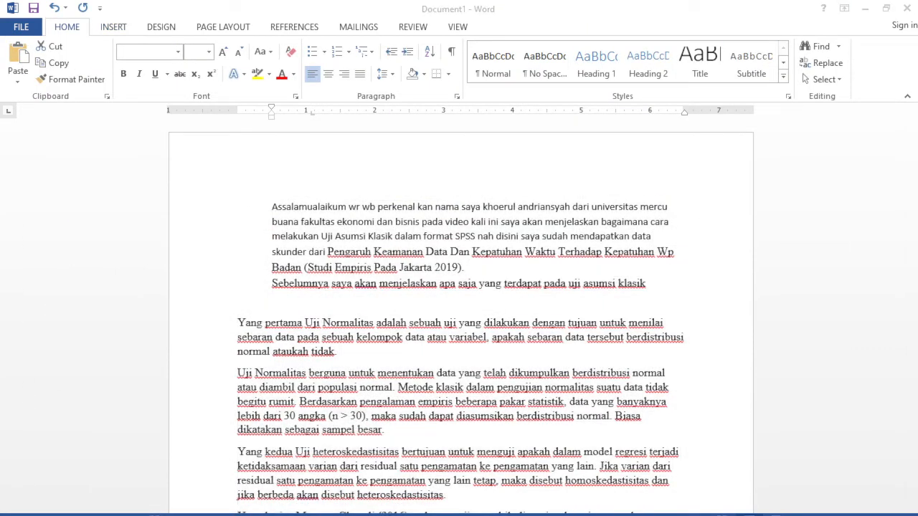
click(280, 434)
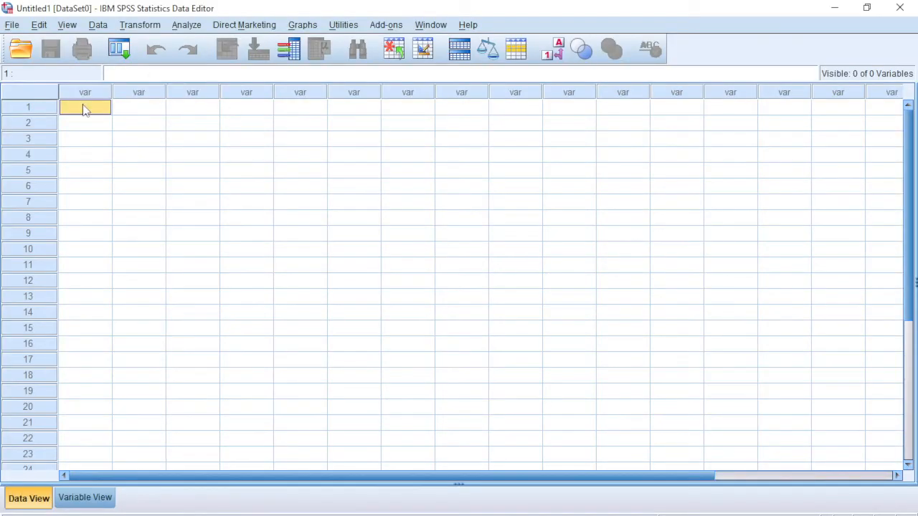
key(ctrl+v)
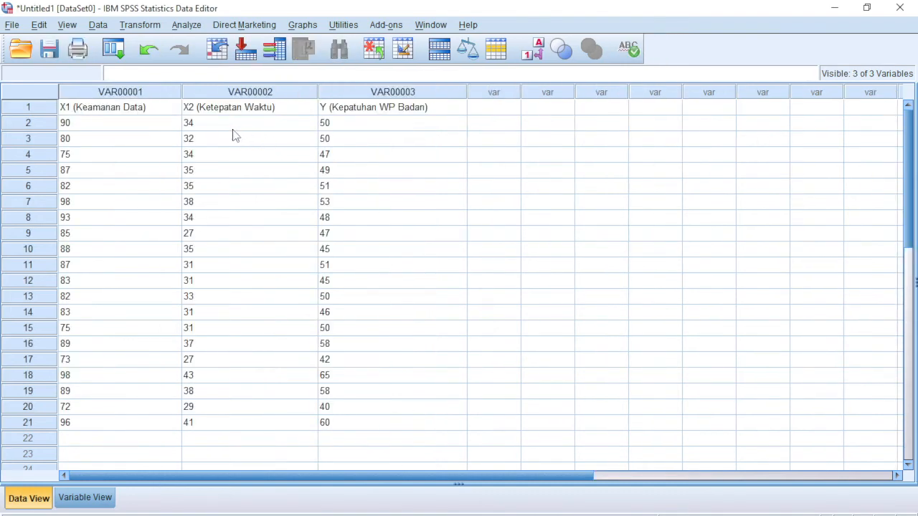
Change the variable type of VAR00001 to Numeric in the variable definitions.
click(84, 497)
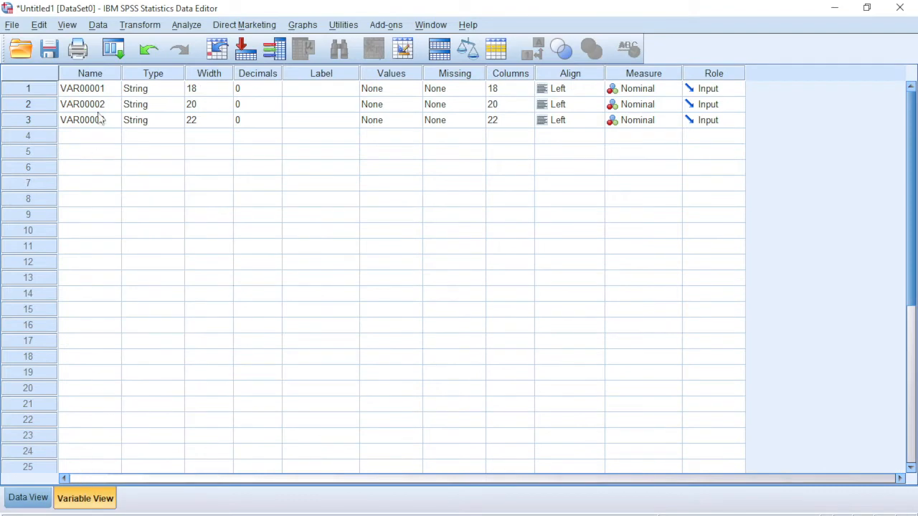
click(146, 95)
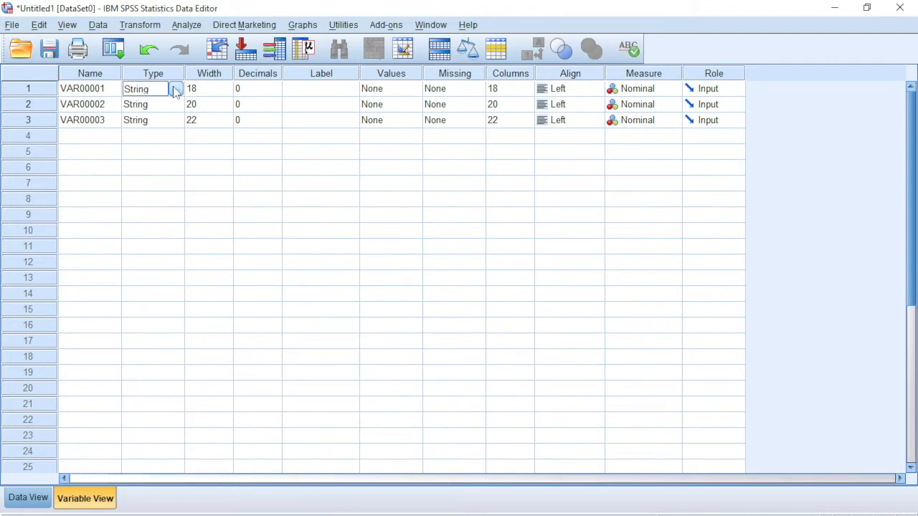
click(175, 88)
click(300, 179)
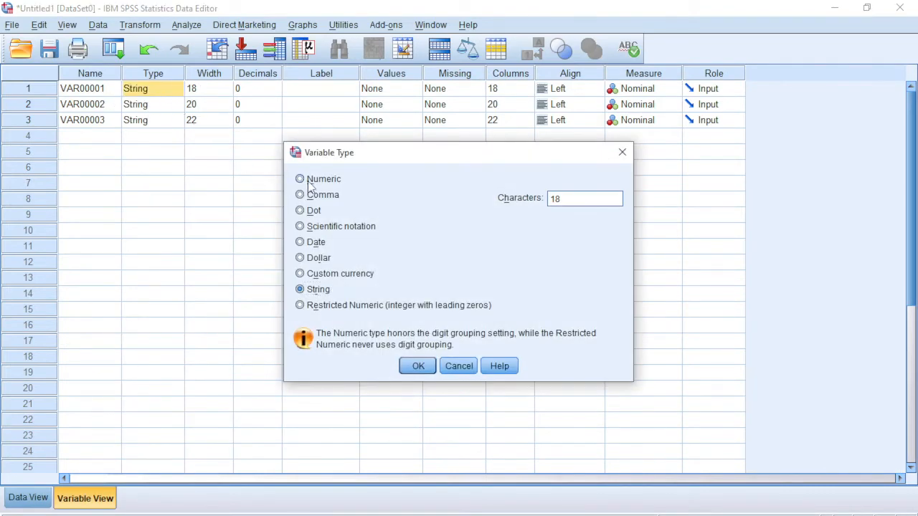
click(423, 365)
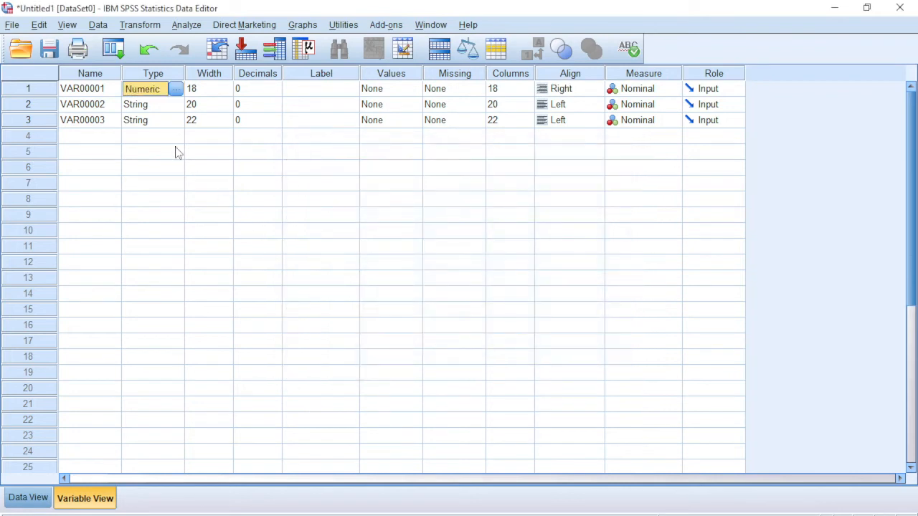
Change the variable type of VAR00002 to Numeric.
click(151, 104)
click(176, 104)
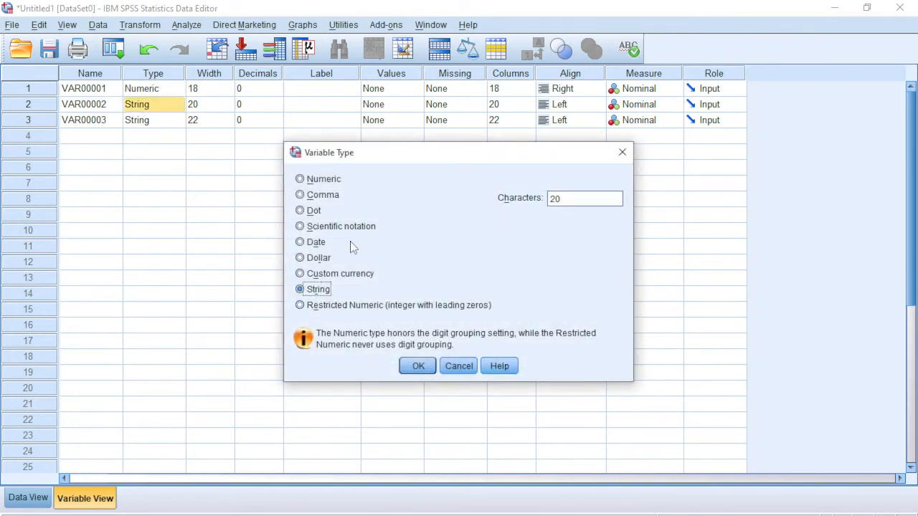
click(331, 179)
click(418, 366)
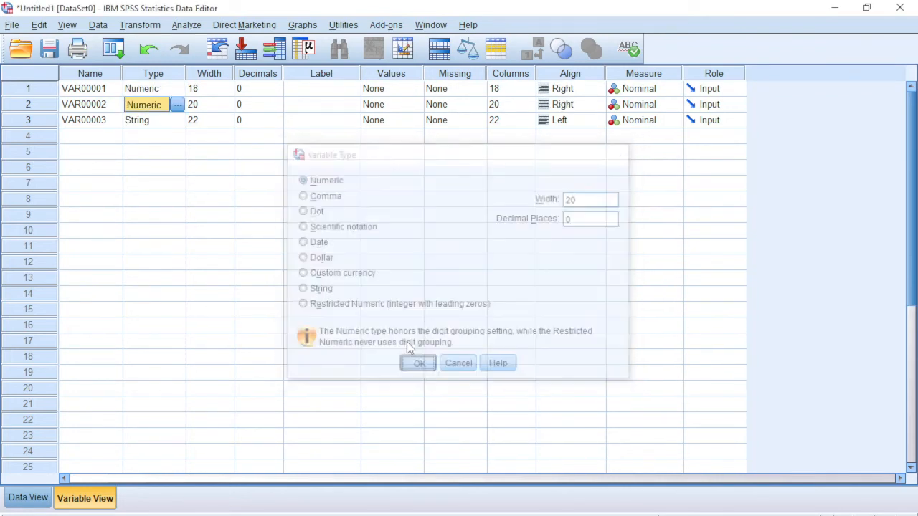
Change the variable type of VAR00003 to Numeric.
click(131, 121)
click(177, 121)
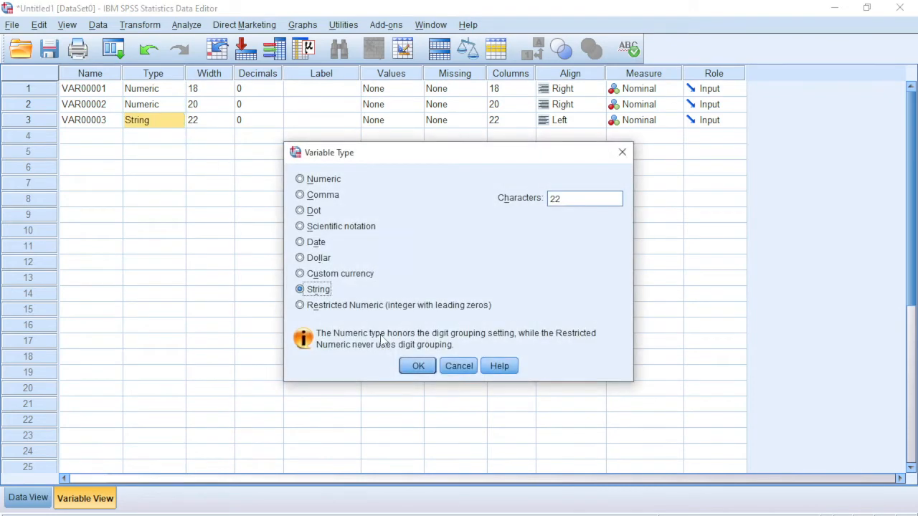
click(415, 365)
click(177, 121)
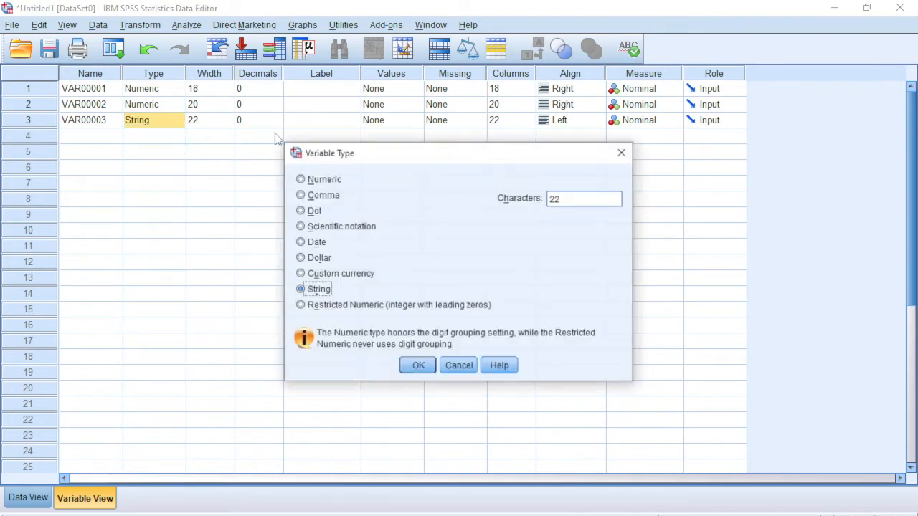
click(308, 179)
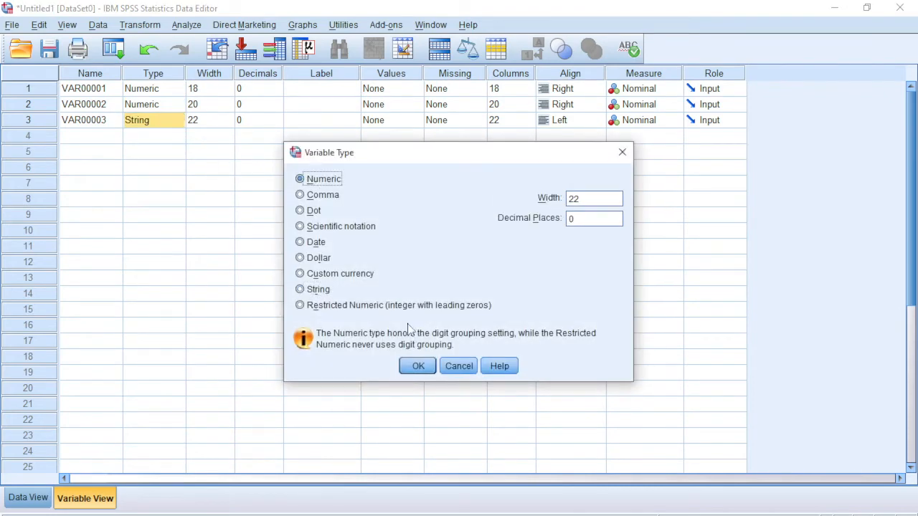
click(418, 366)
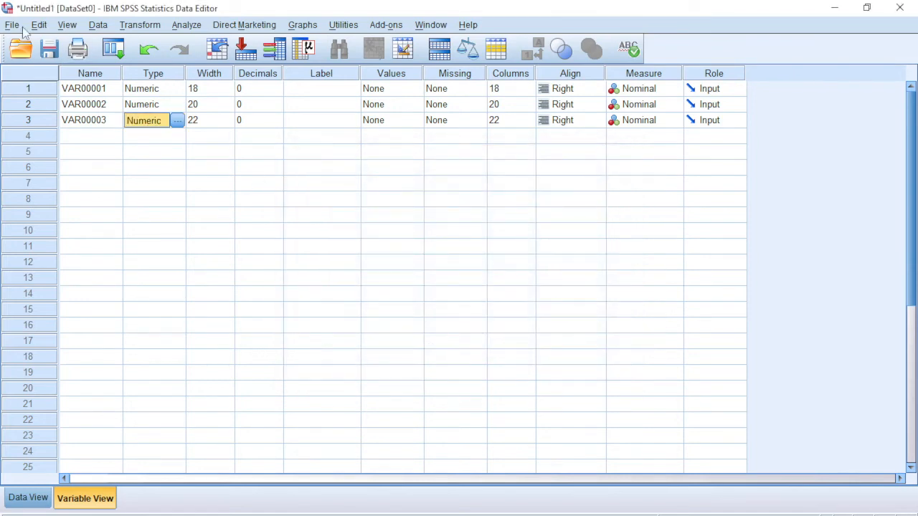
Return to the data values and set up a linear regression with VAR00003 as the dependent variable.
click(32, 498)
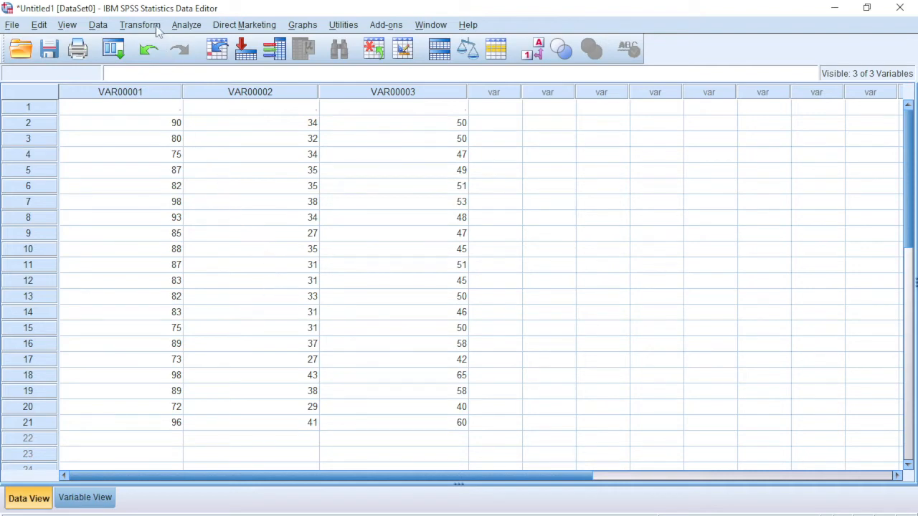
click(186, 26)
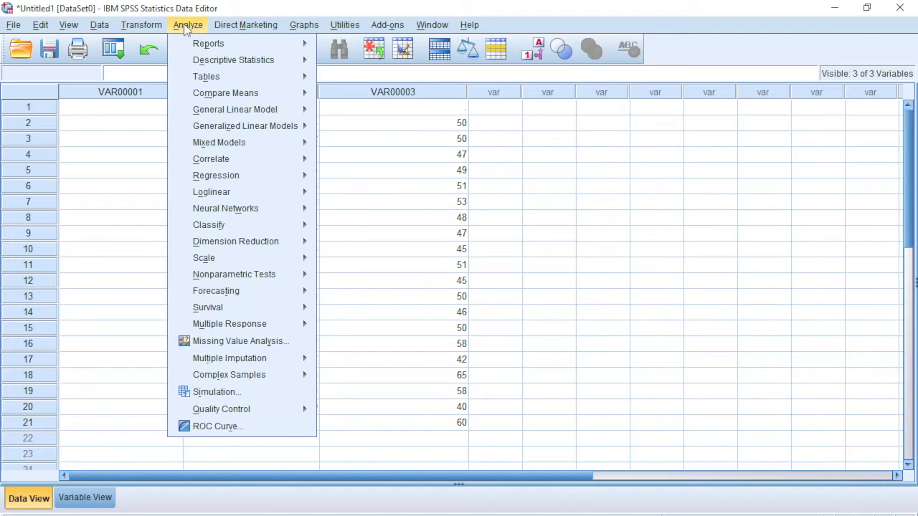
mouse_move(232, 176)
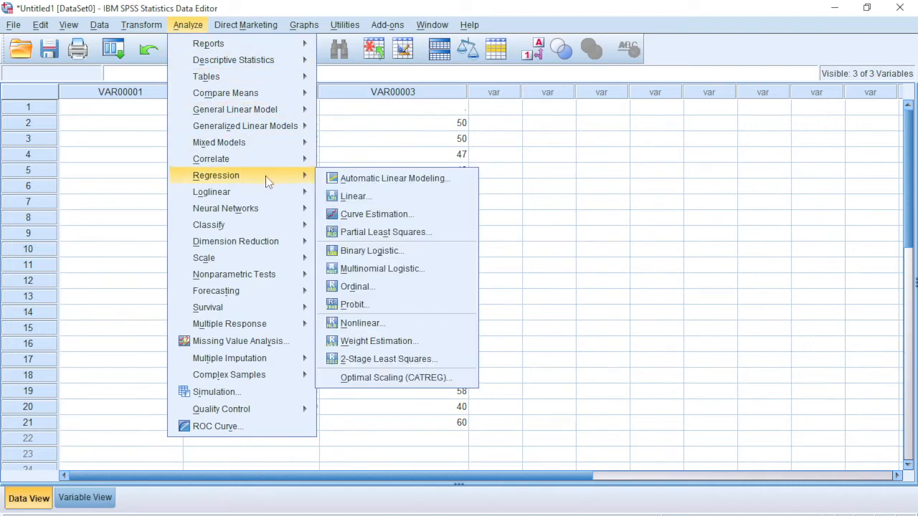
click(375, 195)
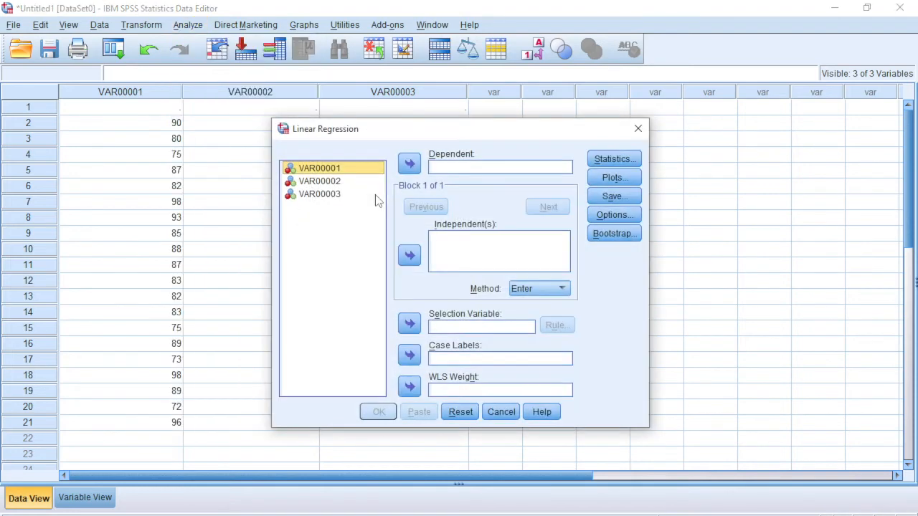
click(334, 194)
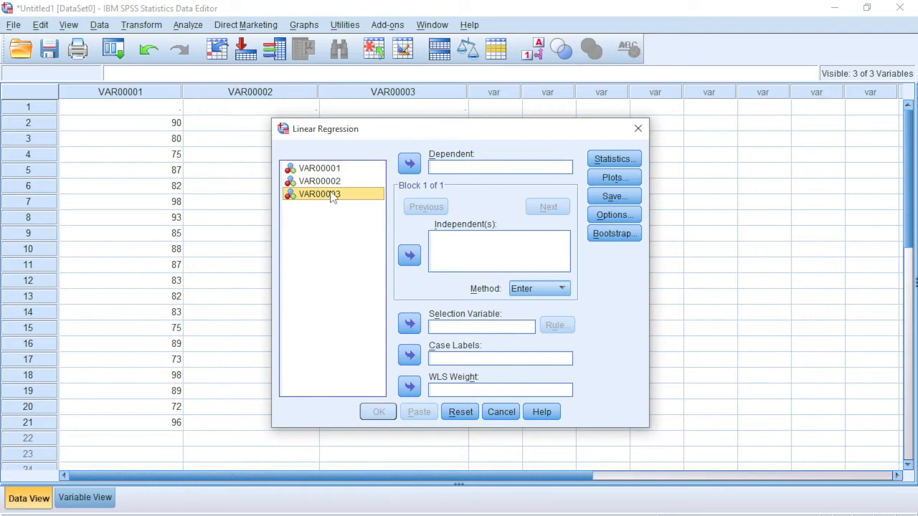
click(409, 165)
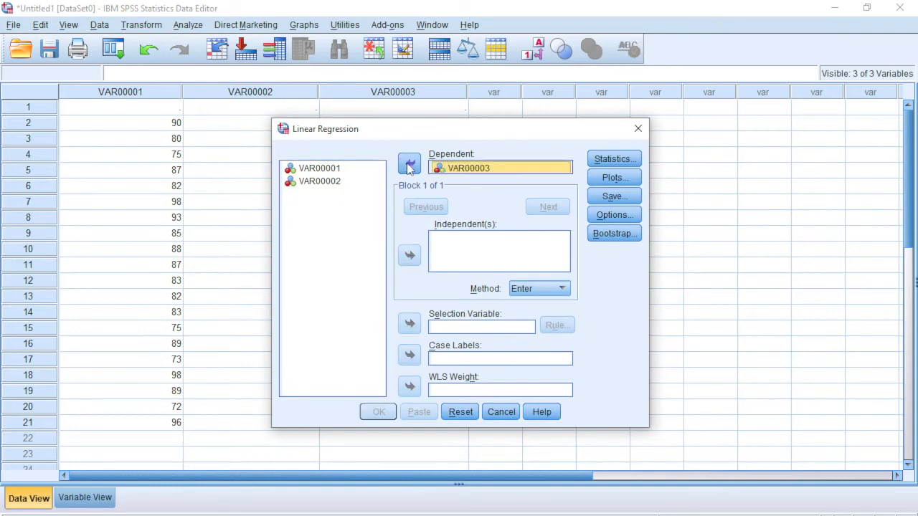
Add VAR00001 and VAR00002 as the independent variables of the linear regression.
click(341, 170)
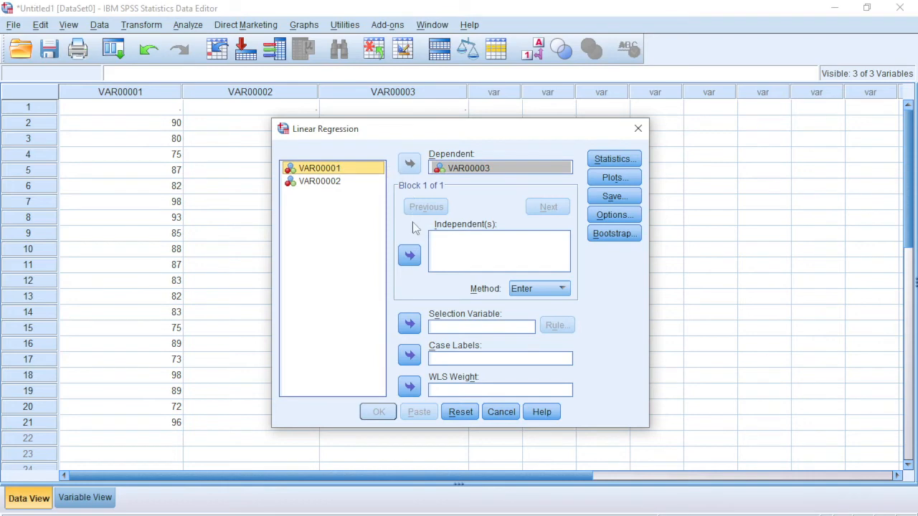
click(409, 257)
click(341, 183)
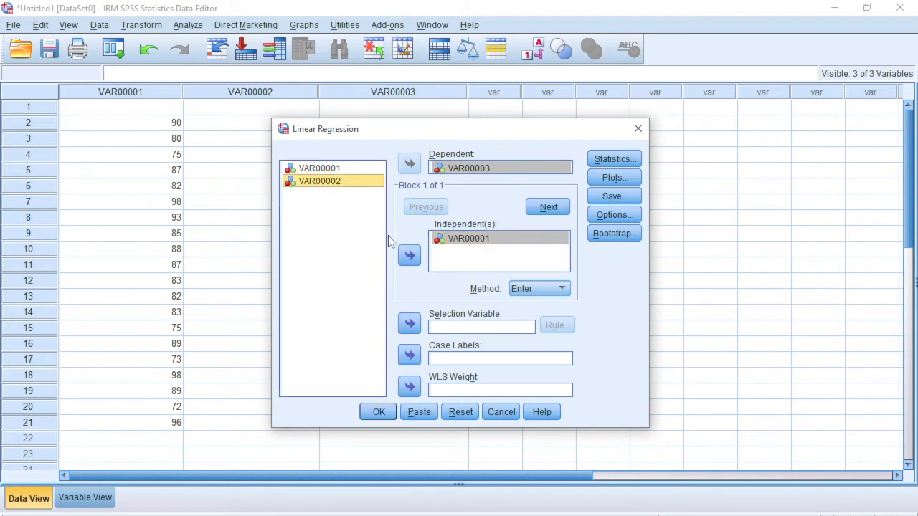
click(409, 257)
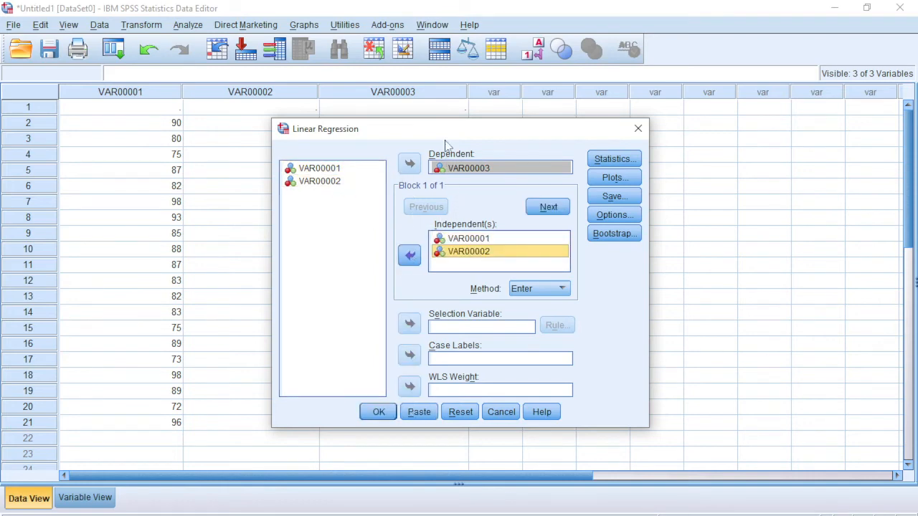
drag(447, 133, 476, 154)
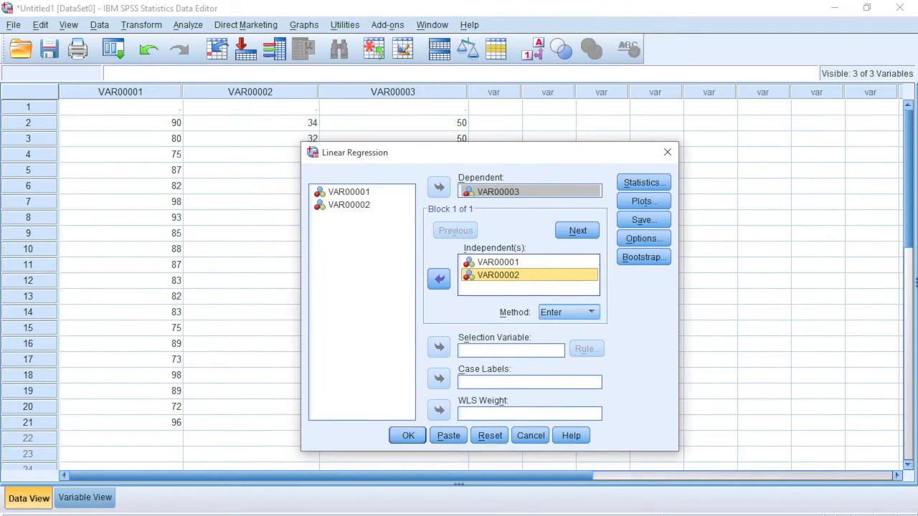
Check the X1, X2 and Y columns of the data table in the RemediTB1_Statistik Word document and return to the SPSS data editor.
click(210, 515)
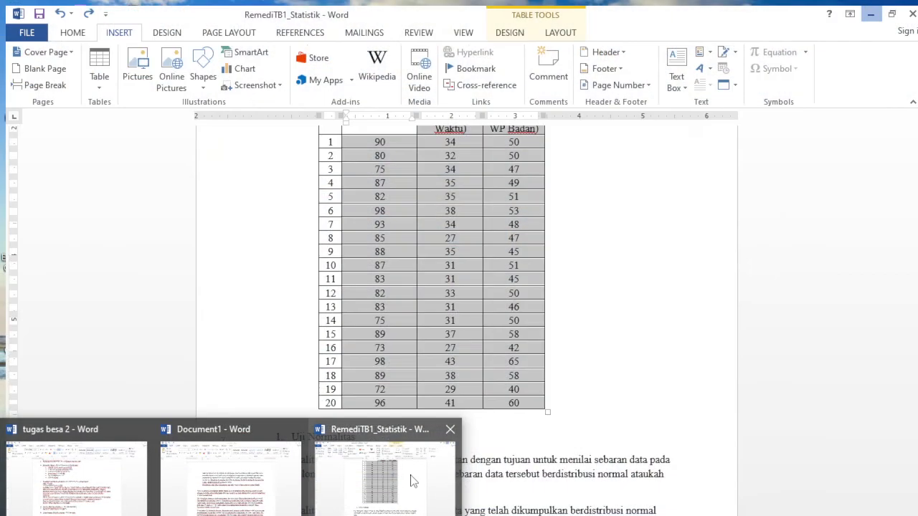
click(410, 479)
scroll(526, 312, up, 4)
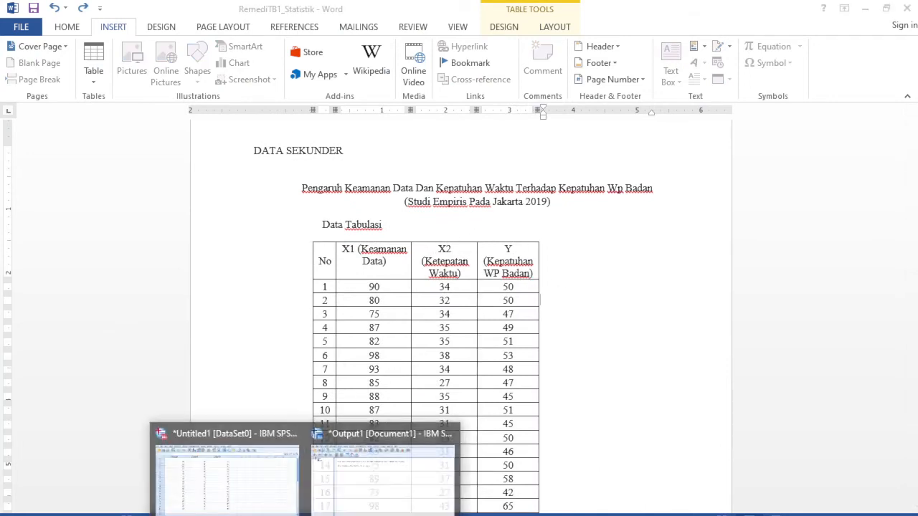
click(268, 493)
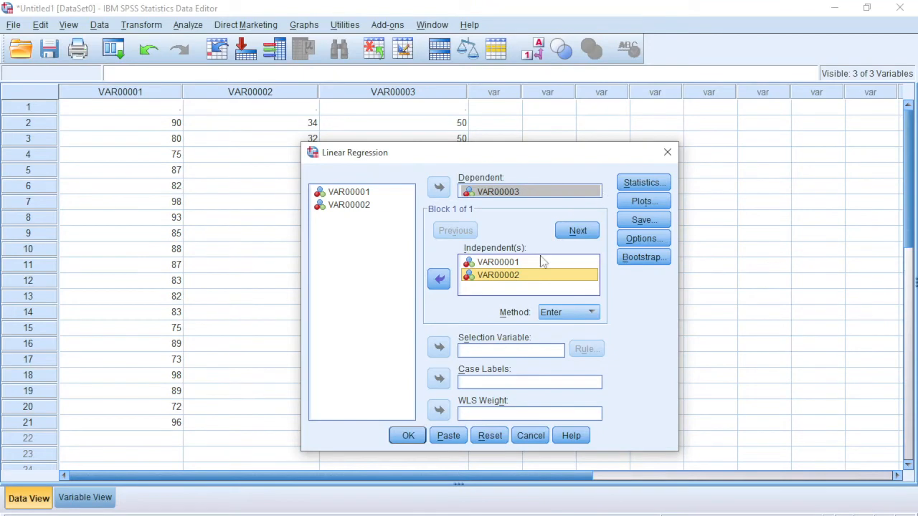
Run the linear regression and look through its output tables.
click(411, 436)
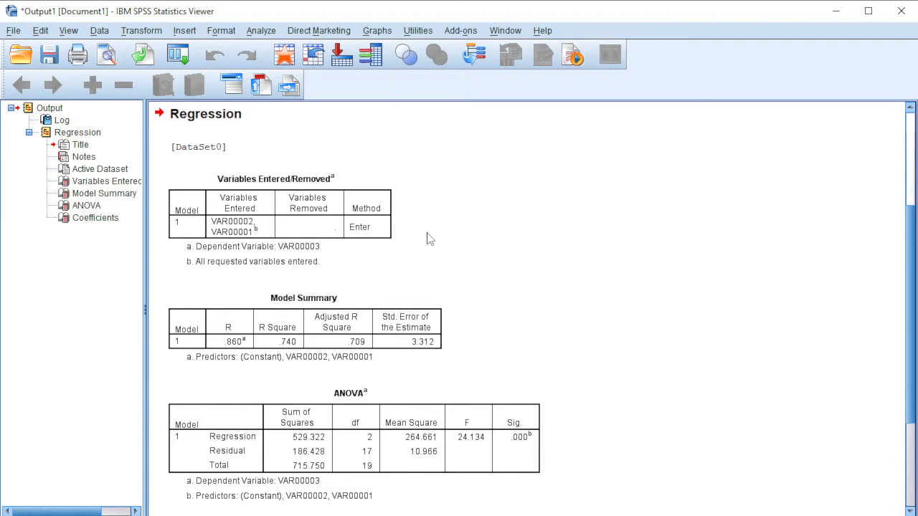
scroll(399, 251, down, 3)
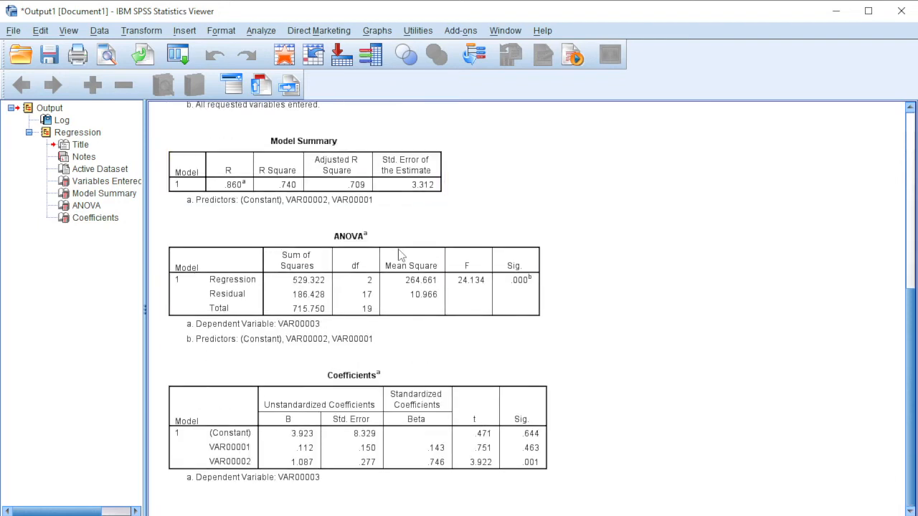
scroll(412, 238, up, 3)
scroll(412, 238, down, 3)
scroll(334, 304, up, 4)
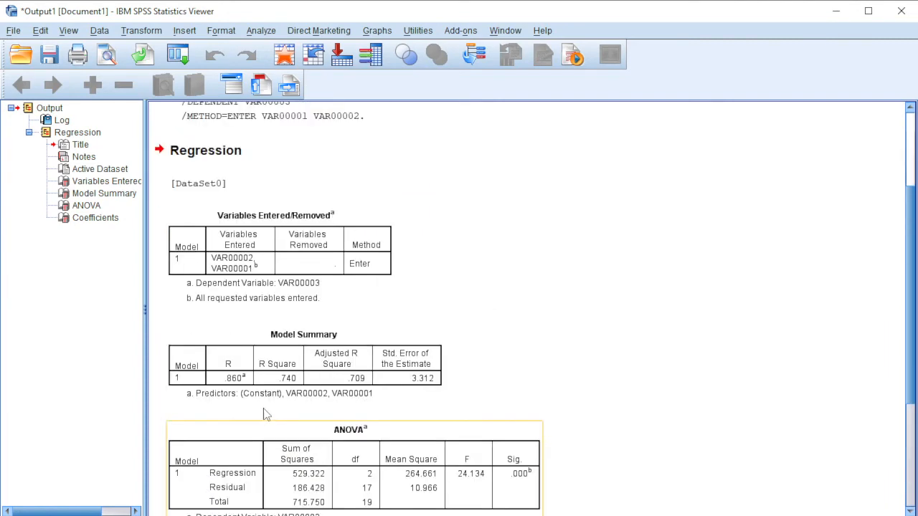
From the data editor, run a legacy one-sample Kolmogorov-Smirnov test for the normal distribution on VAR00001, VAR00002 and VAR00003.
click(256, 507)
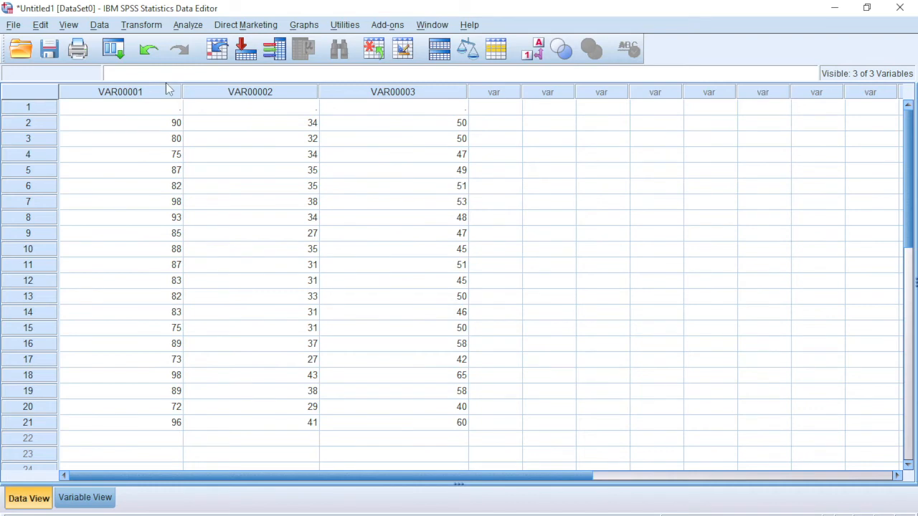
click(184, 27)
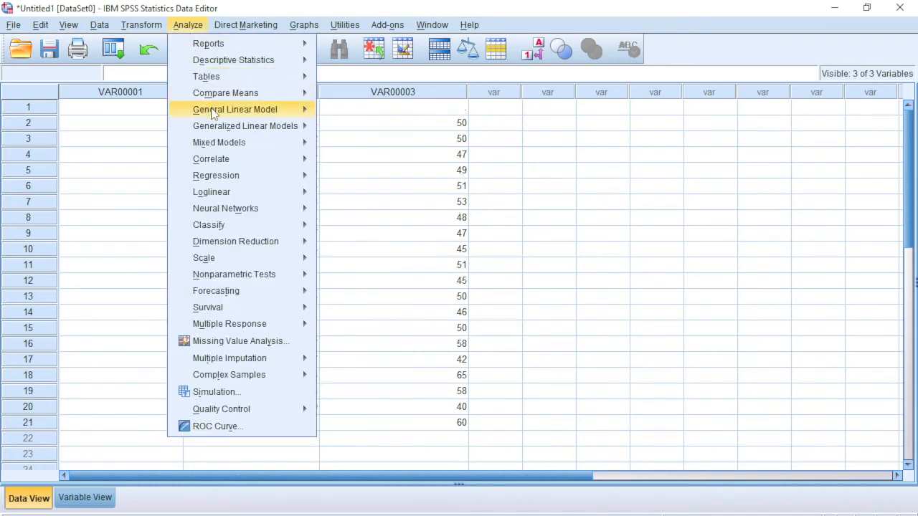
mouse_move(236, 277)
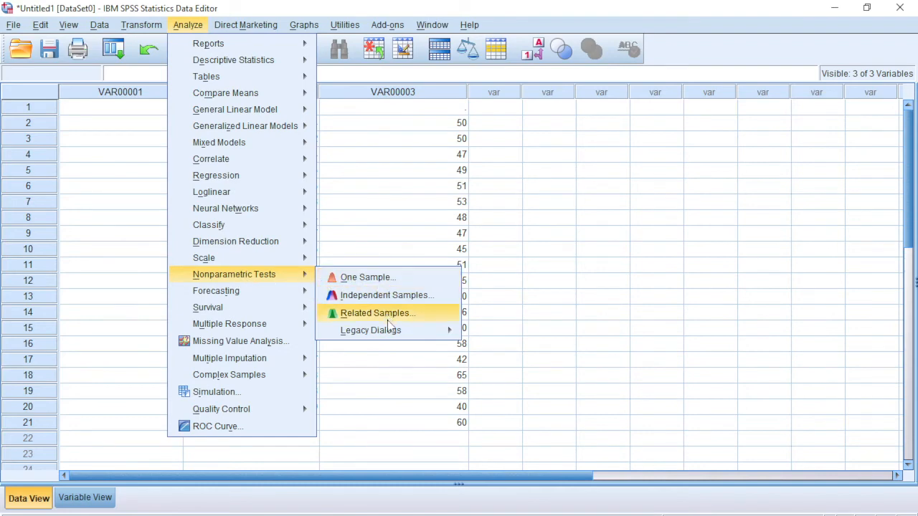
mouse_move(393, 335)
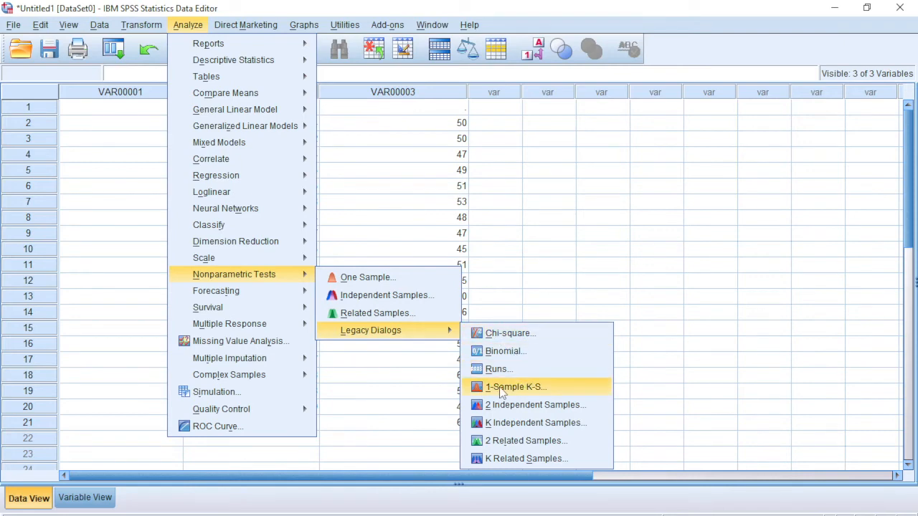
click(503, 387)
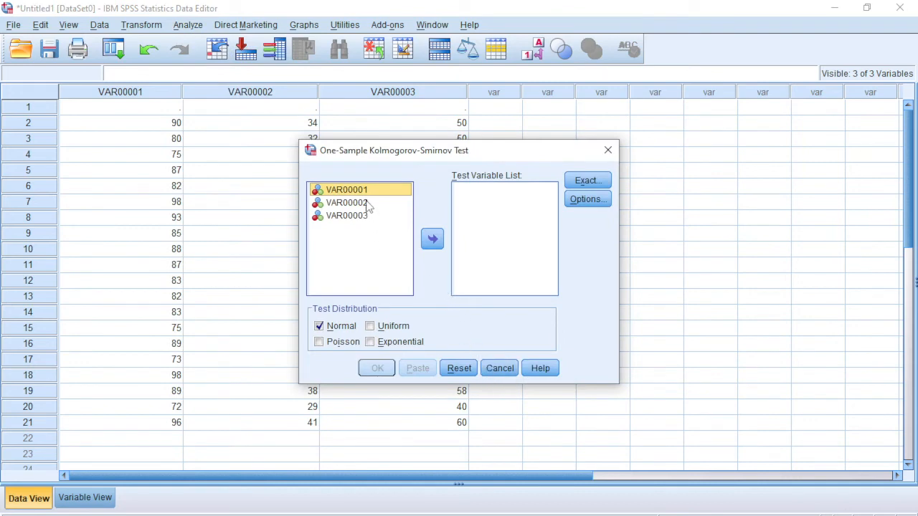
click(430, 238)
click(384, 205)
click(359, 190)
click(431, 239)
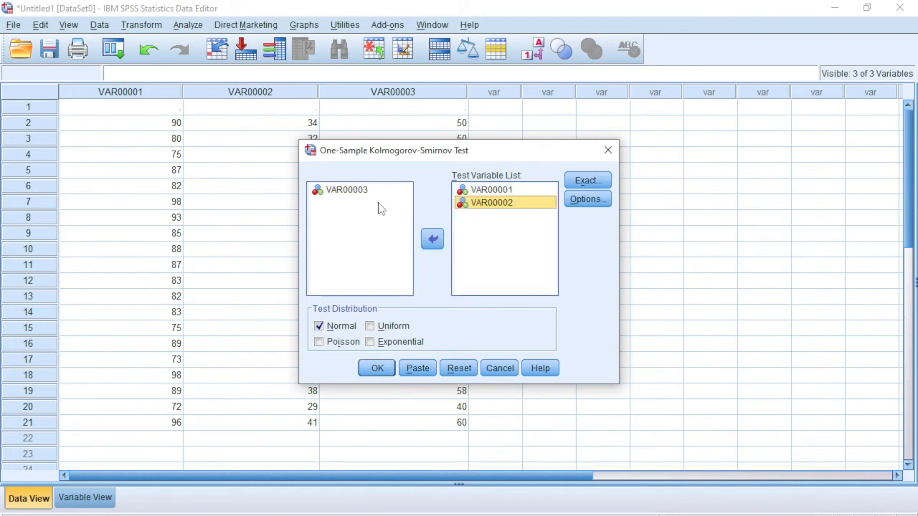
click(354, 189)
click(424, 241)
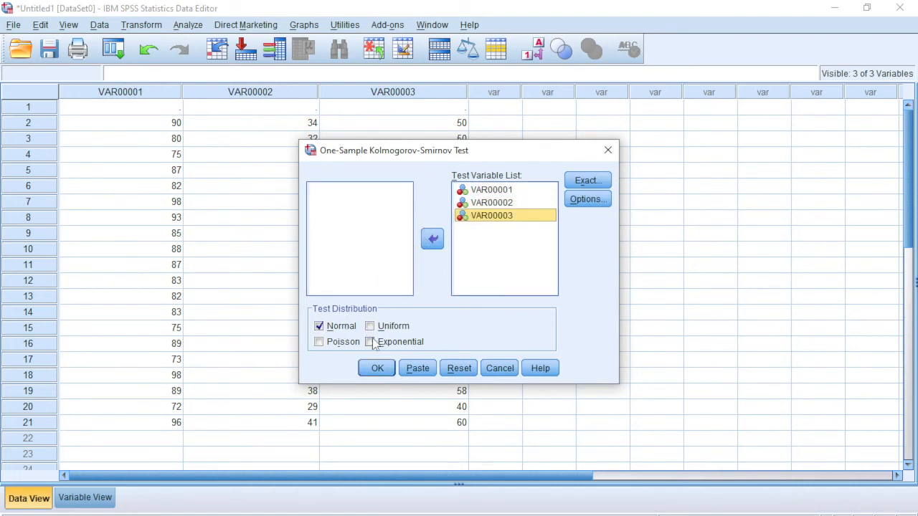
click(378, 367)
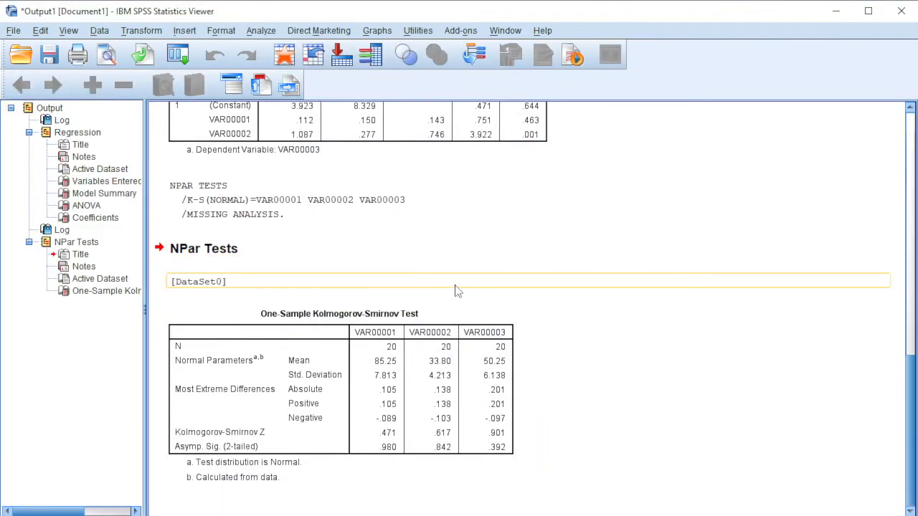
Review the regression tables and the Kolmogorov-Smirnov results in the output.
scroll(579, 372, up, 3)
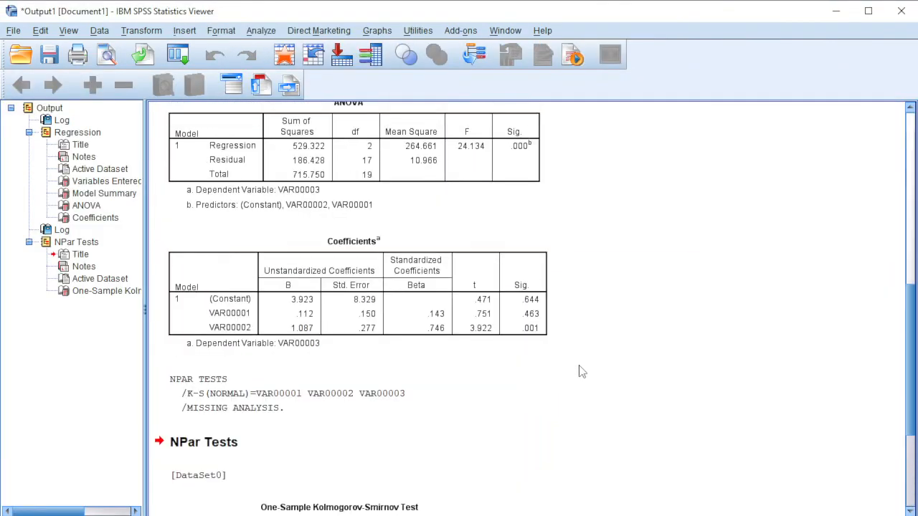
scroll(579, 367, down, 2)
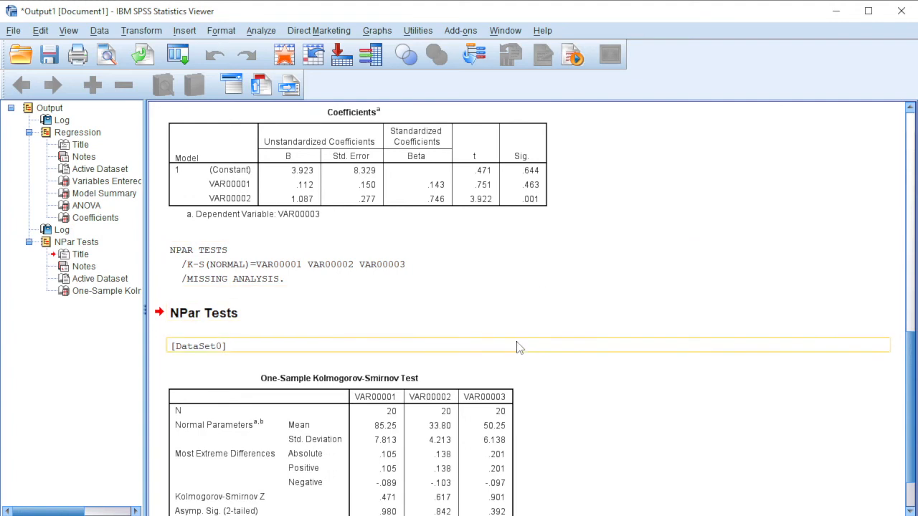
scroll(516, 330, up, 10)
scroll(513, 315, up, 3)
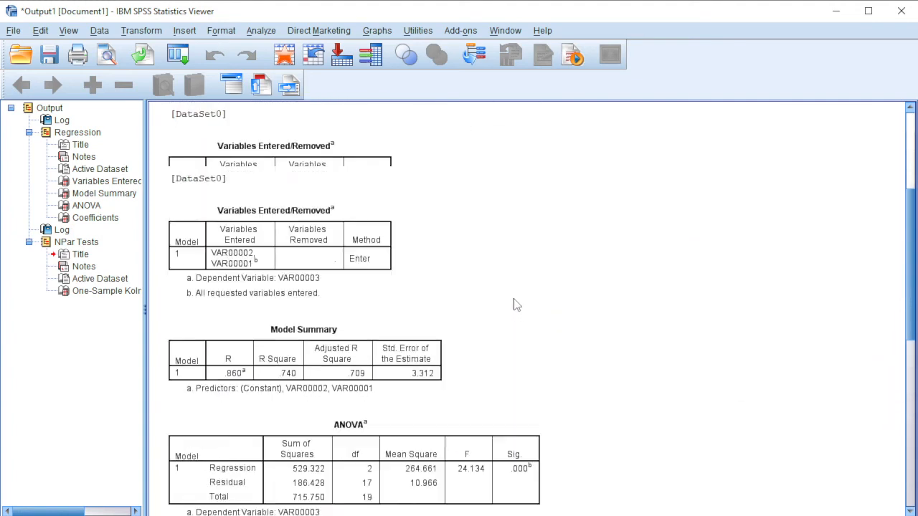
scroll(509, 283, down, 9)
click(485, 231)
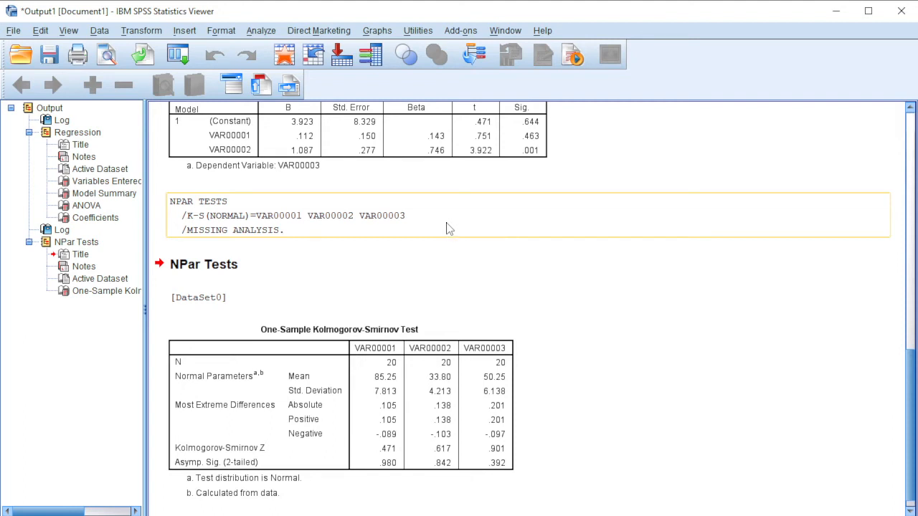
scroll(390, 260, down, 1)
Copy the One-Sample Kolmogorov-Smirnov Test table from the output.
click(369, 344)
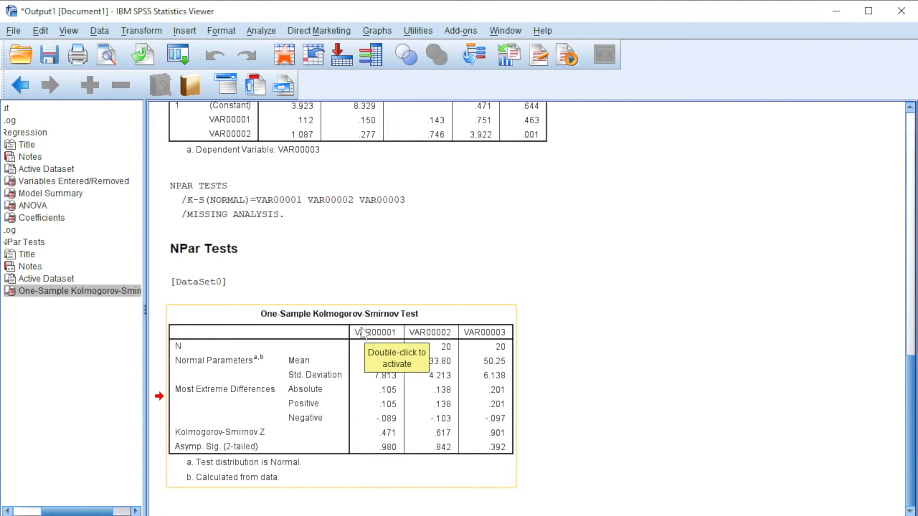
right_click(311, 351)
click(337, 377)
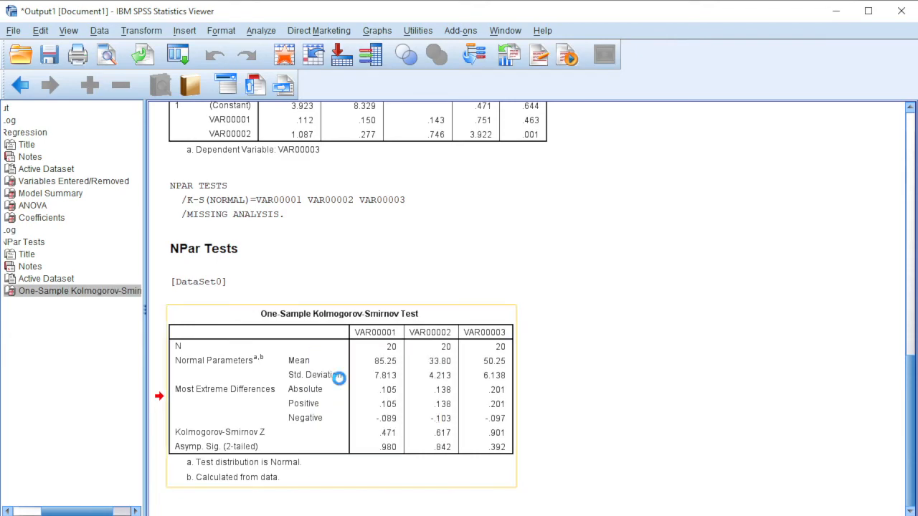
Switch to the RemediTB1_Statistik Word document and delete the Coefficients table below the One-Sample Kolmogorov-Smirnov Test table.
mouse_move(262, 515)
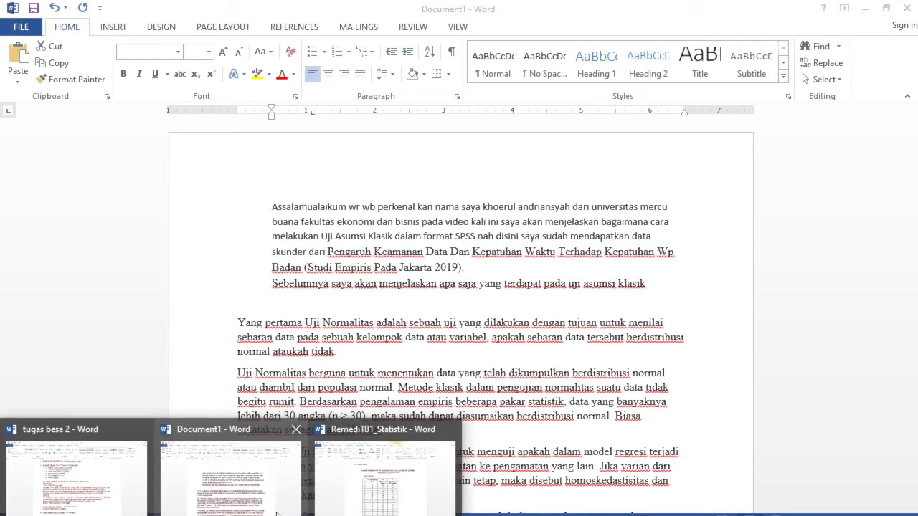
click(416, 484)
scroll(530, 401, down, 15)
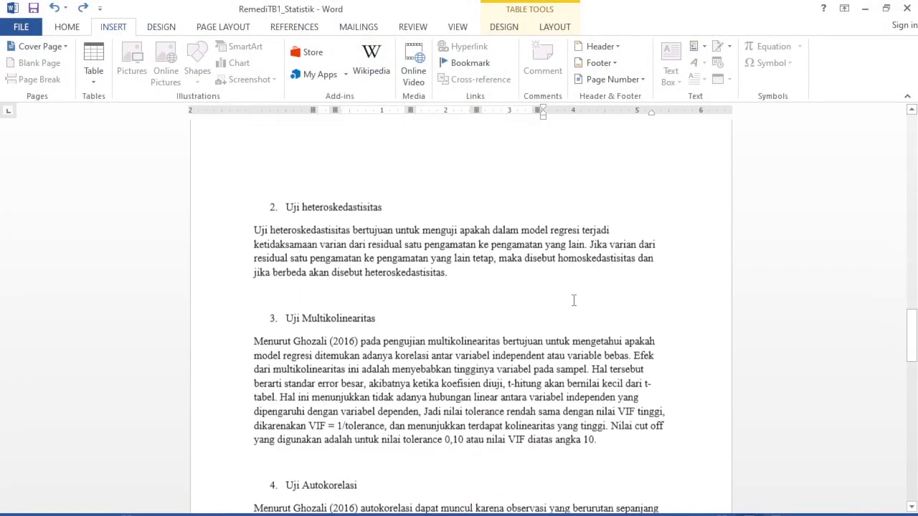
scroll(573, 299, down, 15)
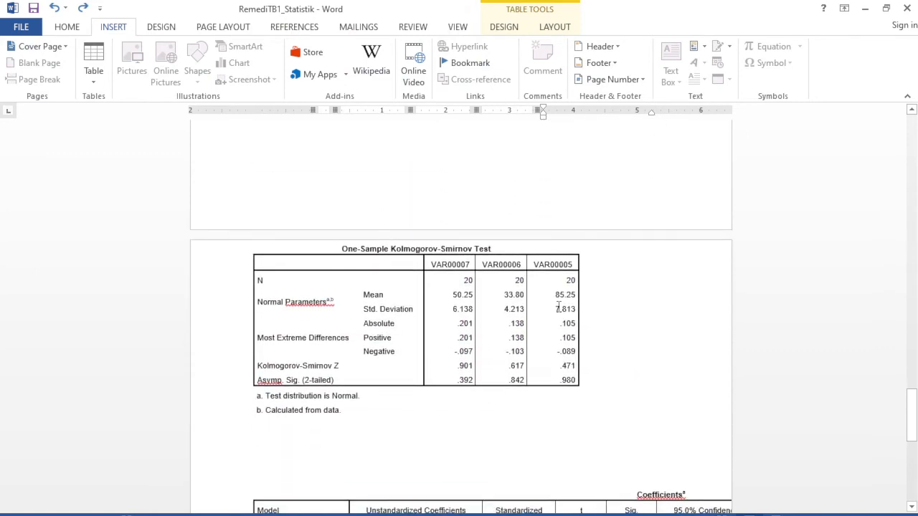
click(504, 309)
scroll(301, 390, down, 1)
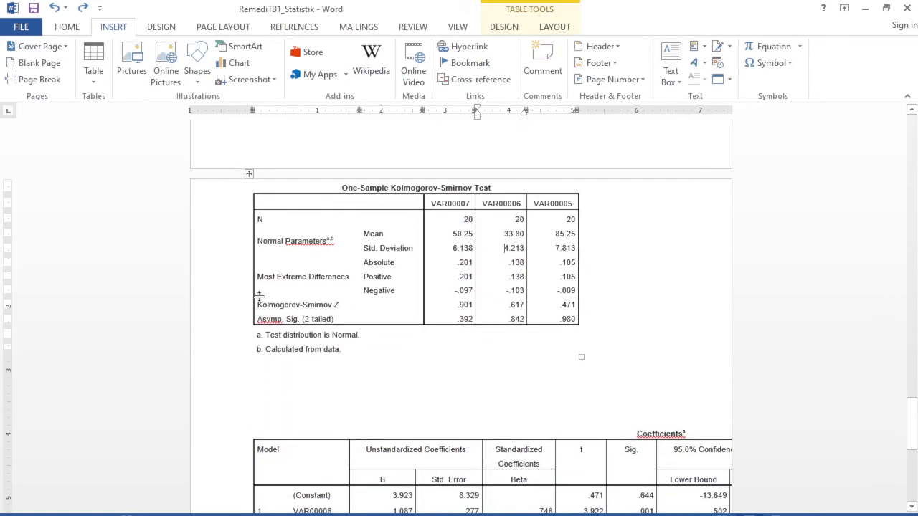
click(357, 270)
scroll(429, 251, up, 1)
drag(359, 417, 534, 506)
key(Delete)
scroll(452, 312, up, 2)
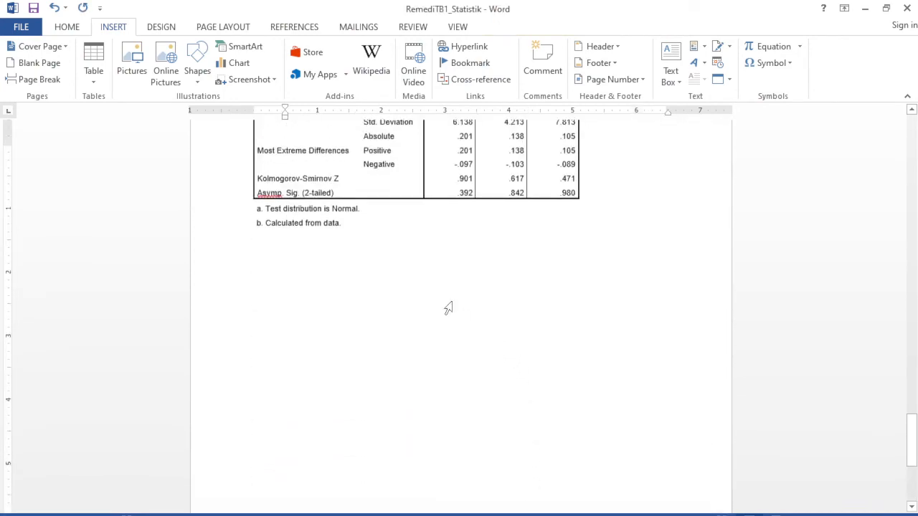
scroll(448, 308, up, 2)
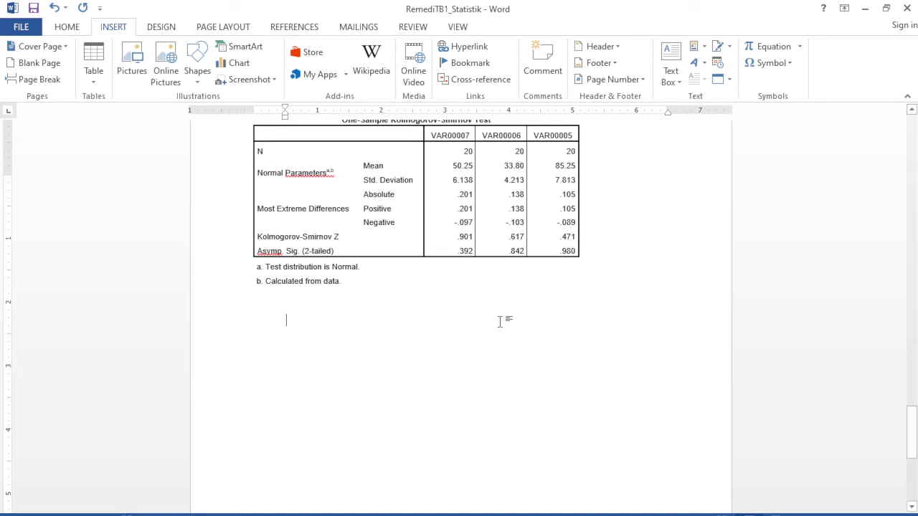
scroll(377, 301, up, 1)
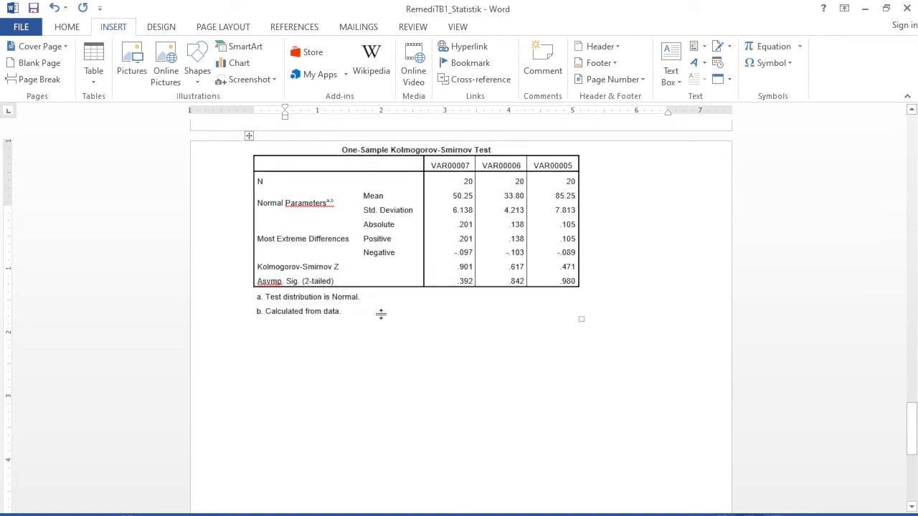
scroll(381, 290, up, 1)
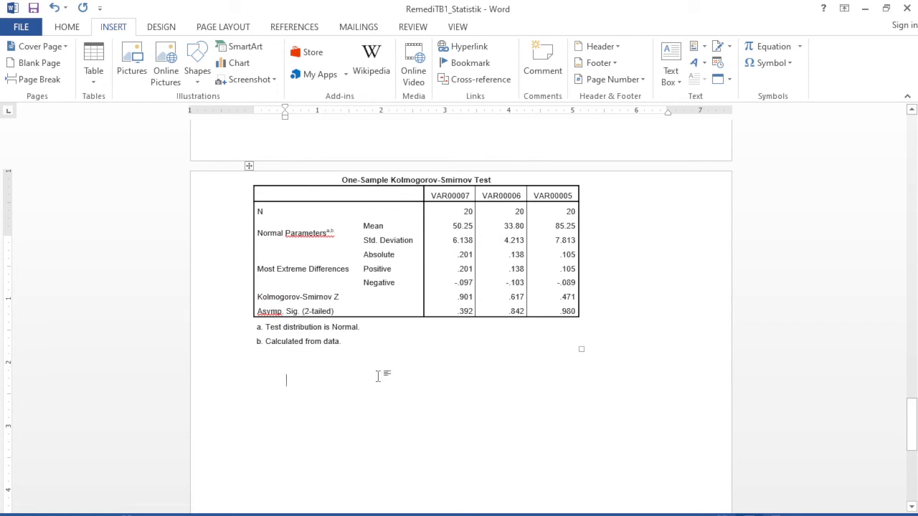
scroll(376, 374, down, 1)
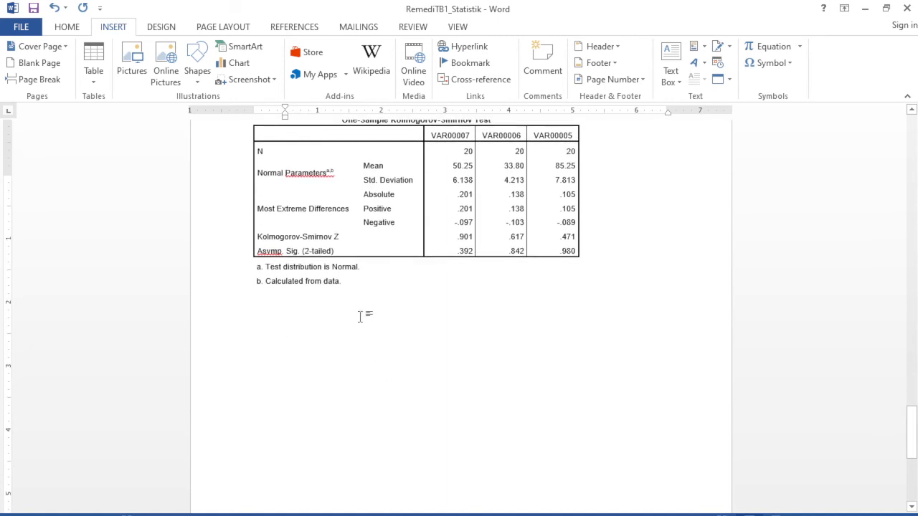
text(Ana)
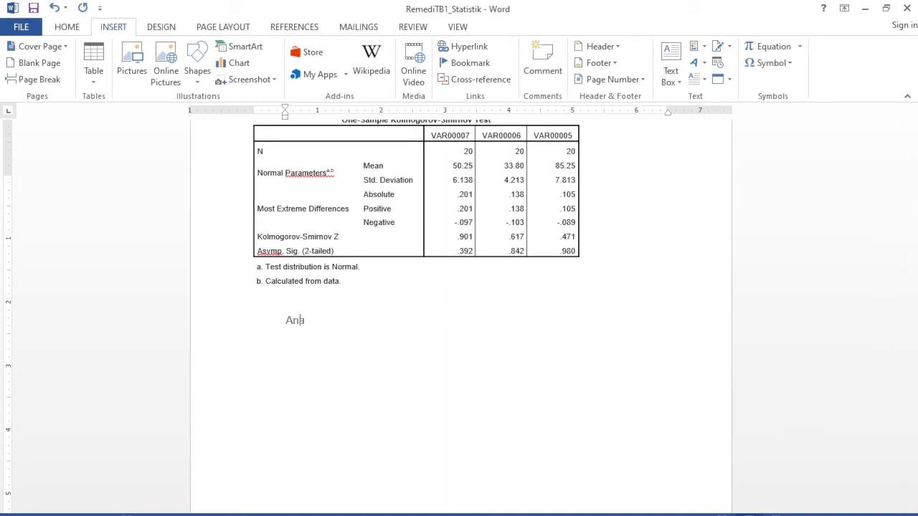
text(lisis nla)
key(BackSpace)
key(BackSpace)
key(BackSpace)
key(BackSpace)
key(BackSpace)
key(BackSpace)
key(BackSpace)
key(BackSpace)
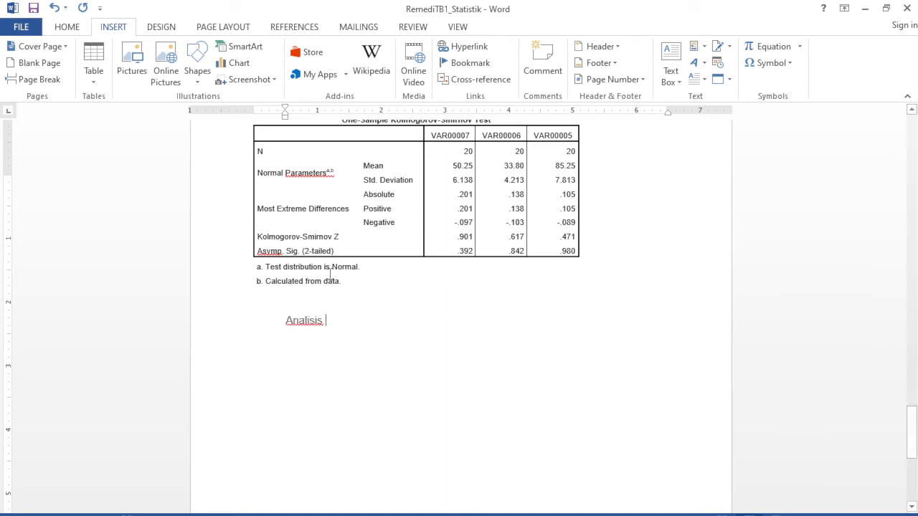
key(BackSpace)
key(BackSpace)
key(BackSpace)
key(BackSpace)
Clear the line's formatting below the Kolmogorov-Smirnov table and enter the heading "Analisis nya :" in the No Spacing style.
click(72, 27)
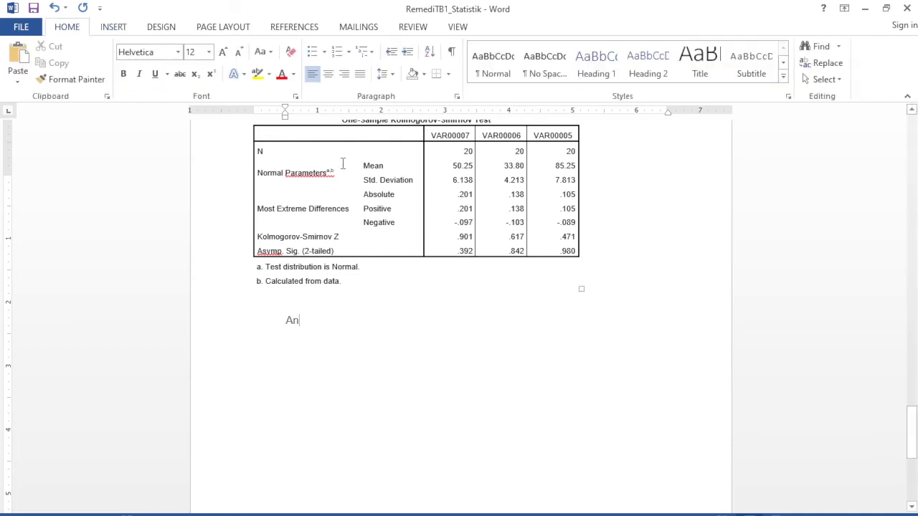
click(290, 52)
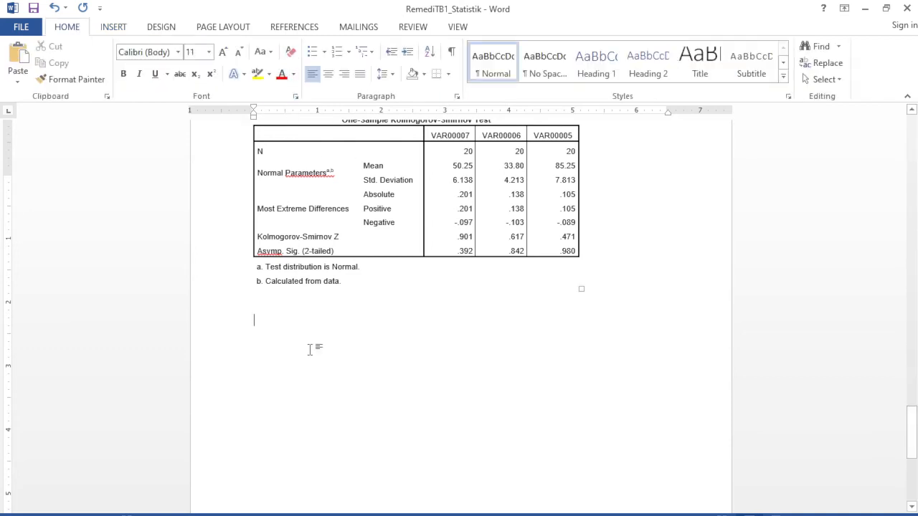
text(Anali)
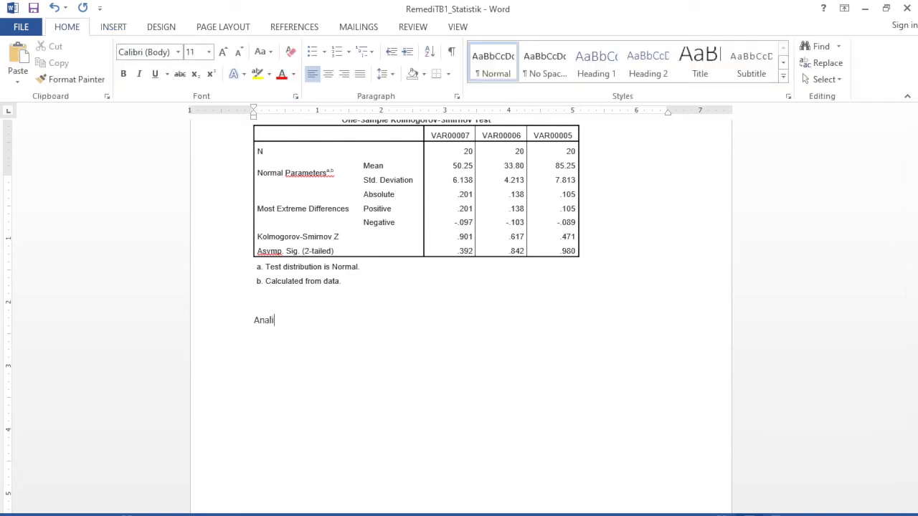
text(sisnya)
click(285, 334)
key(End)
text(:)
key(Return)
click(543, 62)
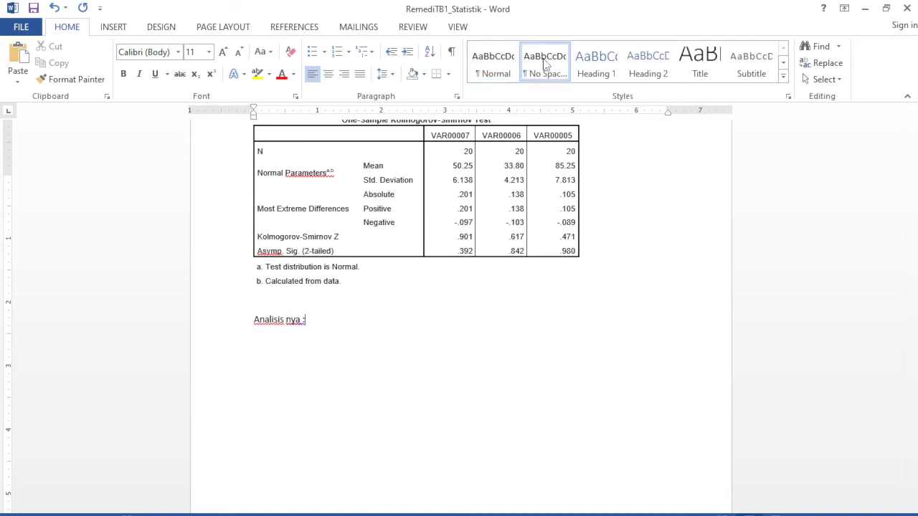
Start an indented paragraph under the heading with the text "Dari hasil uji normalitas dengan menggunakan".
key(Return)
key(Tab)
key(Tab)
text(Dari hasil uji )
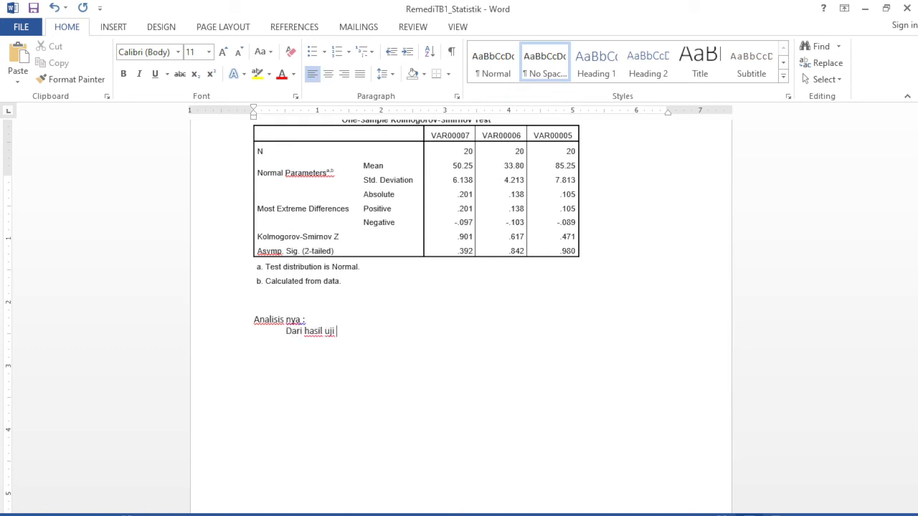
text(normalitas dengan)
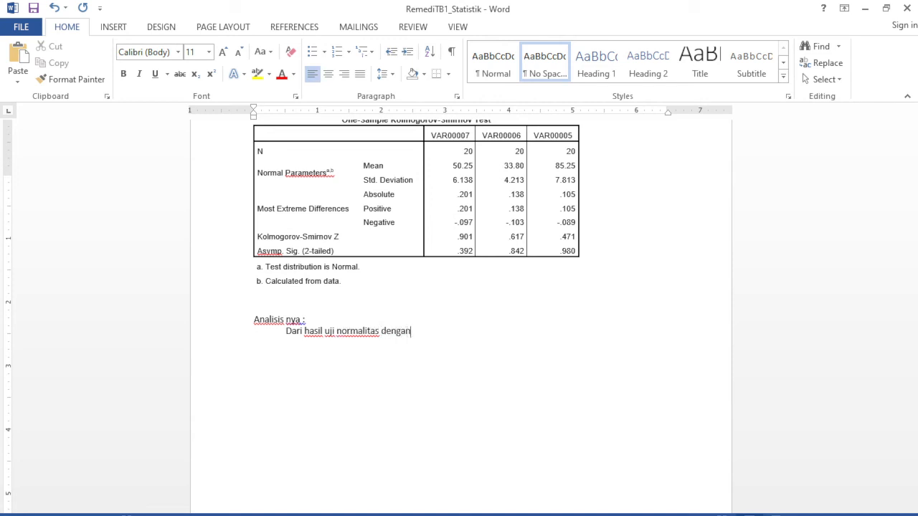
text( menggunakan)
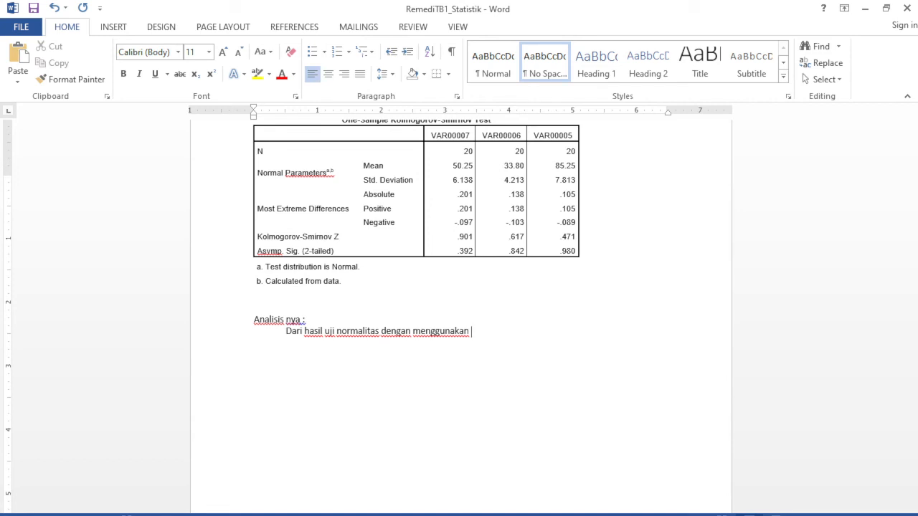
Continue the paragraph with "uji statistic non parametric Kolmogorov-smirnov (KS)".
text(uji statistic non para)
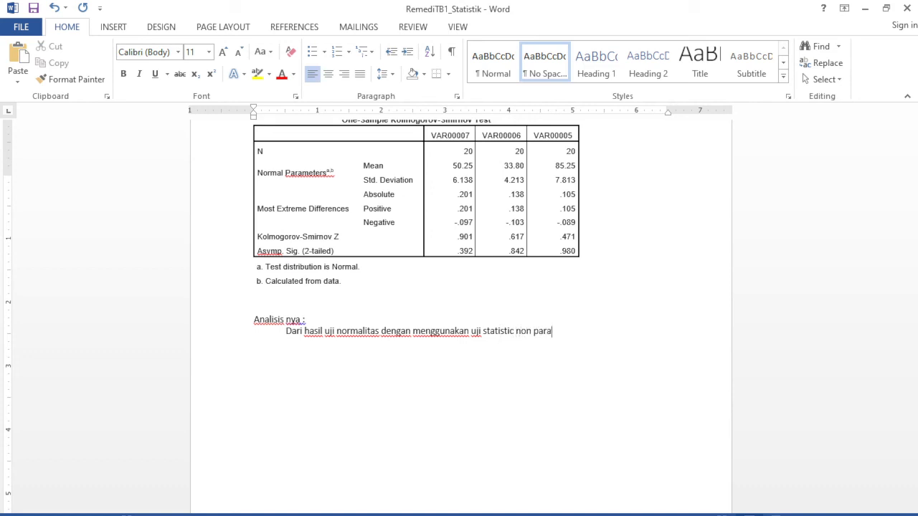
text(metric kolmogorov)
scroll(346, 222, up, 1)
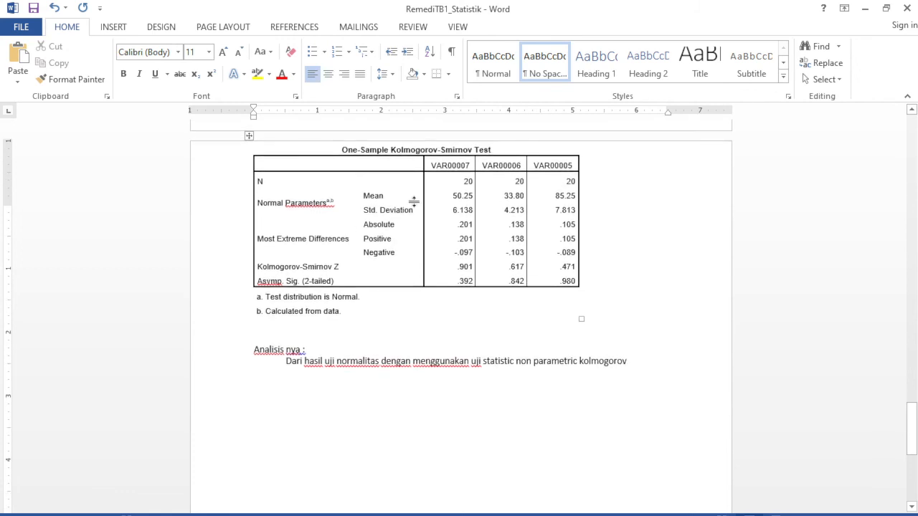
text(-)
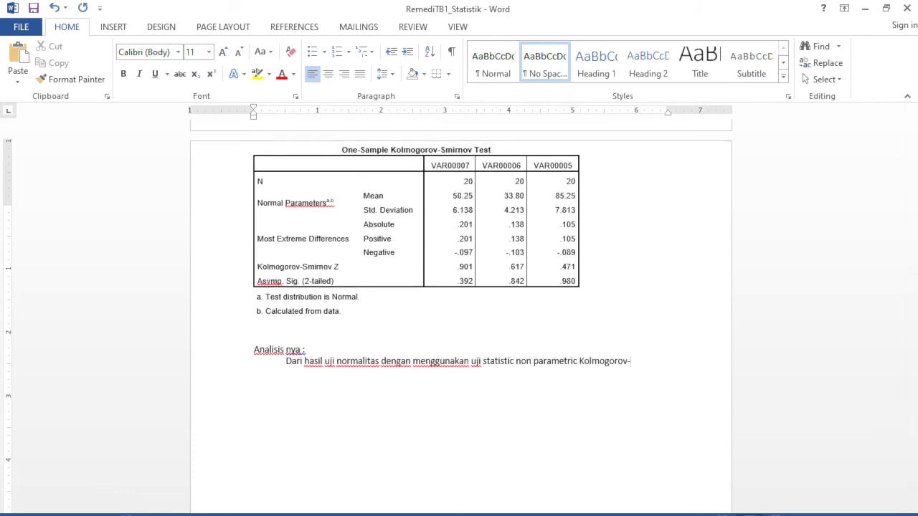
text(smirnov ())
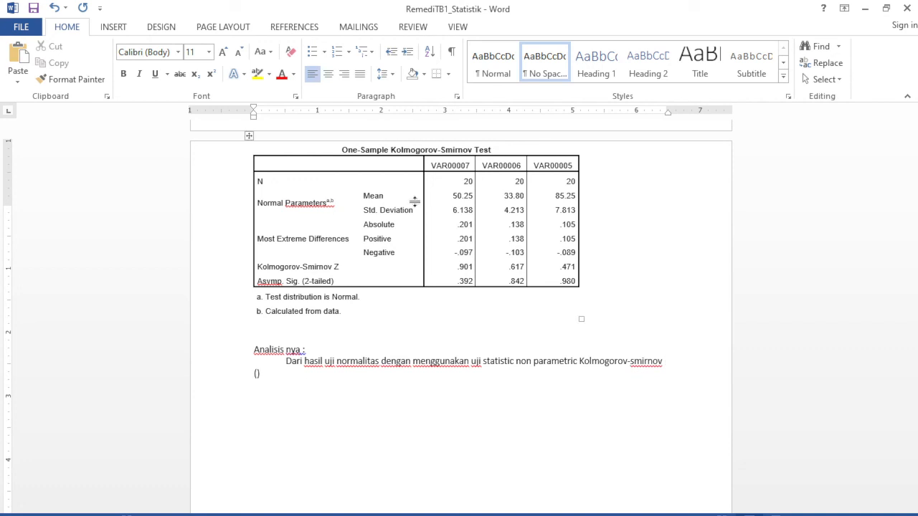
text(KS)
key(Right)
Extend the sentence with "nilai signifikan nya diperoleh yaitu sebesar".
text(nilai signifika)
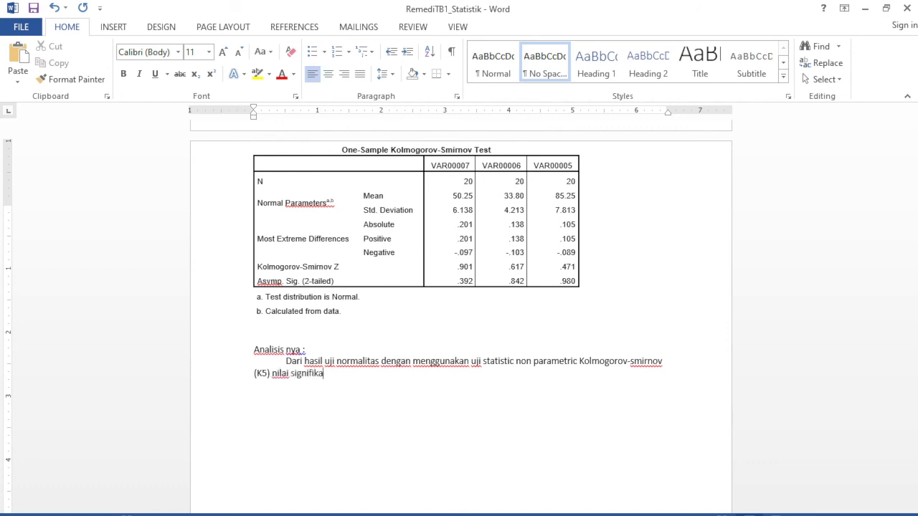
text(n nbya)
key(BackSpace)
key(BackSpace)
key(BackSpace)
key(BackSpace)
text(nya diperoleh )
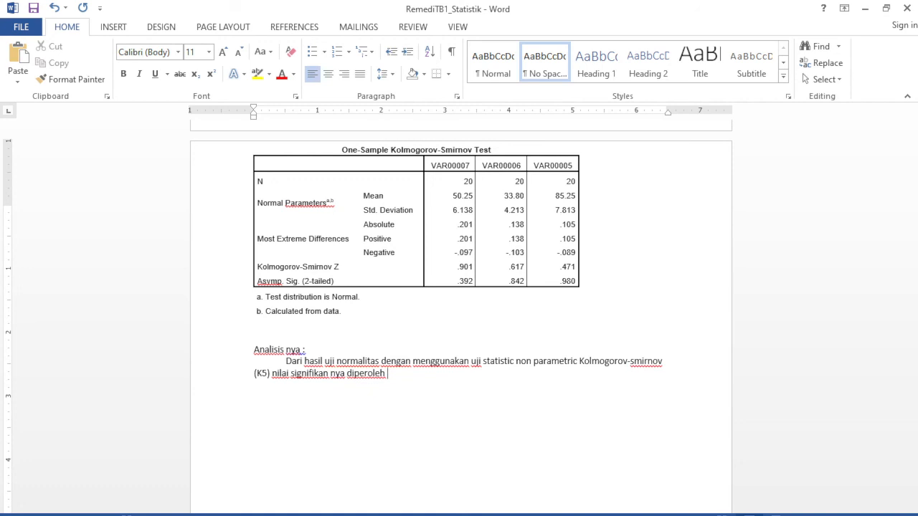
text(yaitu sebesar)
key(BackSpace)
text(r)
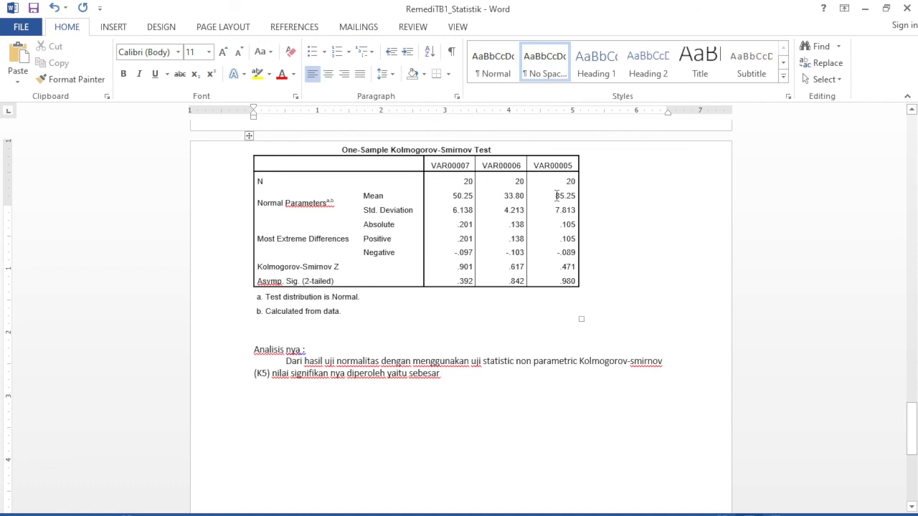
click(344, 515)
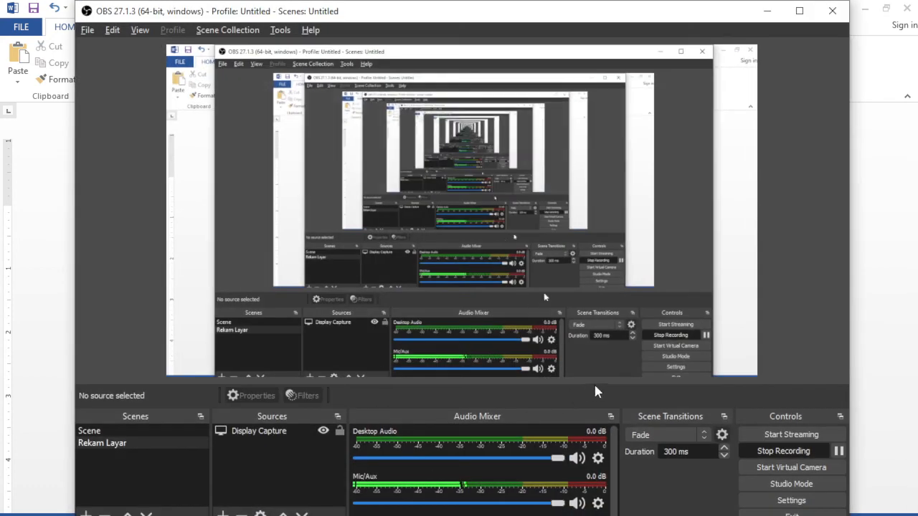